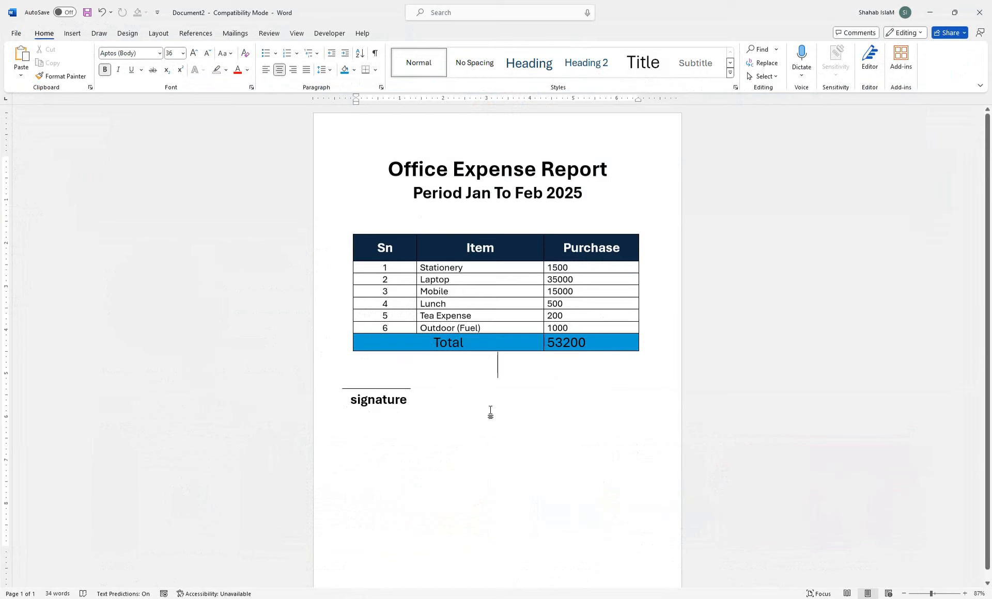
Add a page break after the expense report and insert the notary-signature-example picture from the Desktop on the new page
key(ctrl+Return)
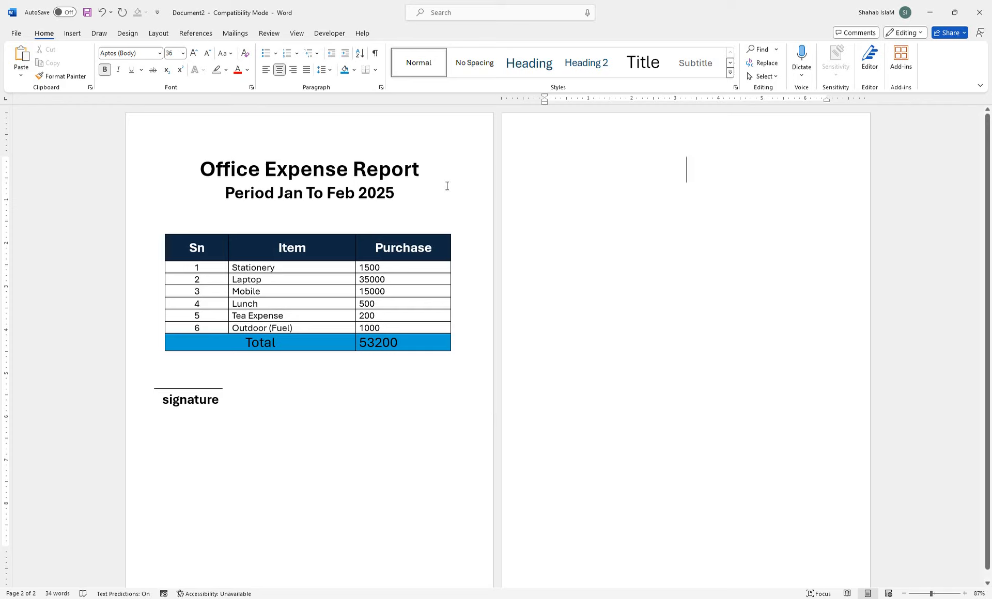
click(75, 34)
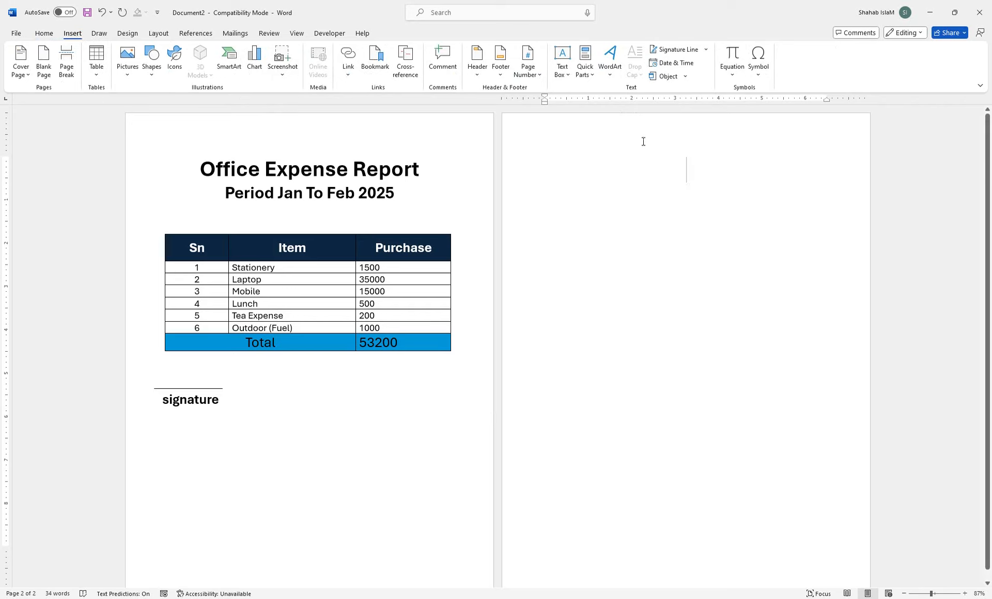
click(128, 72)
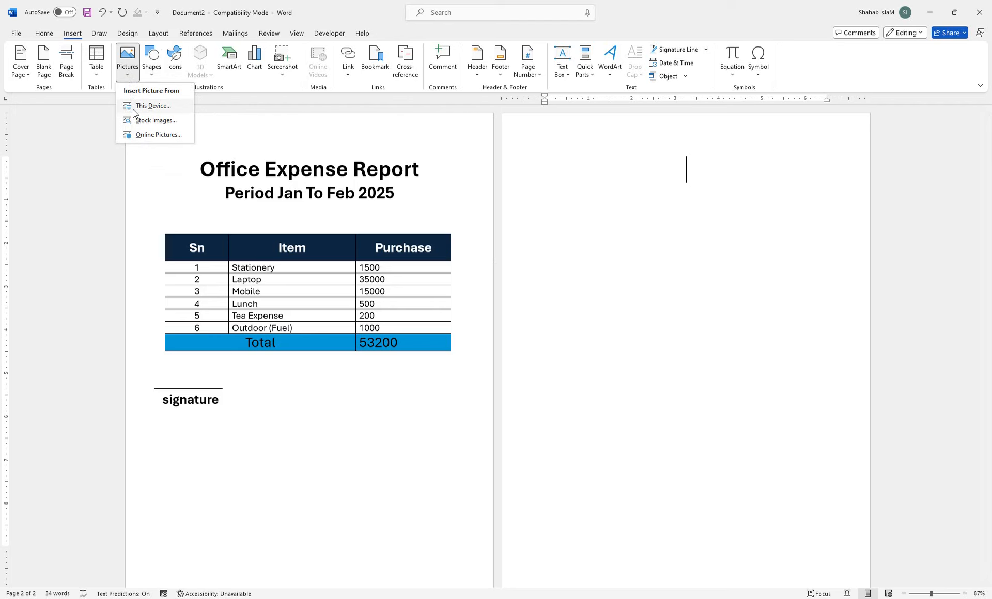
click(134, 106)
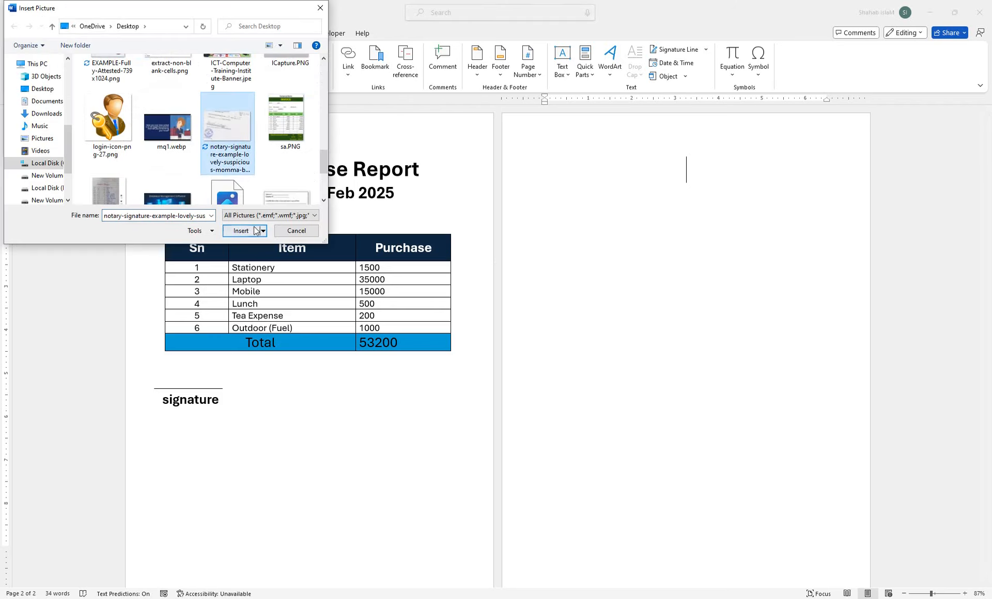
double_click(232, 164)
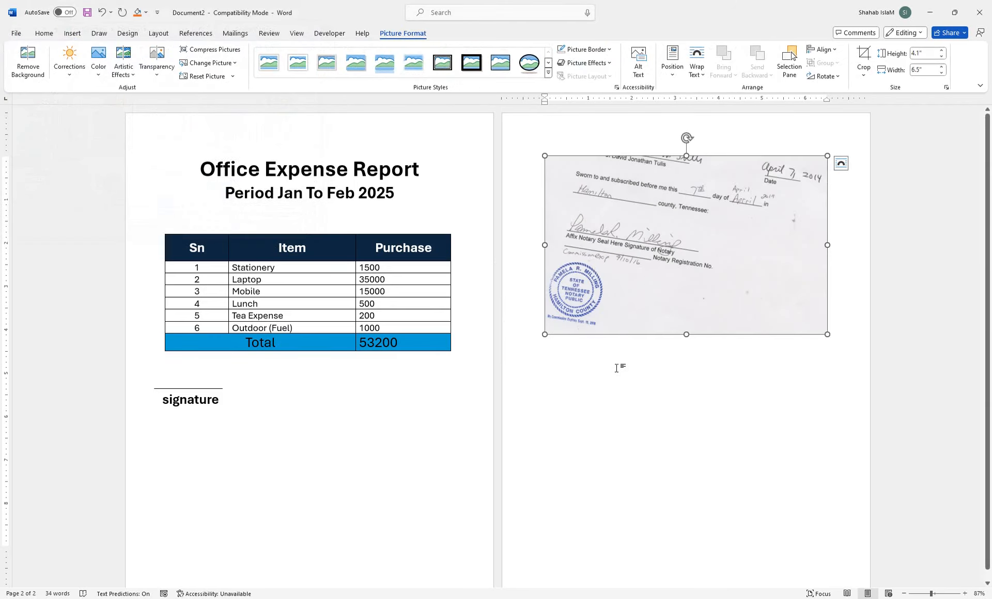
drag(622, 366, 621, 145)
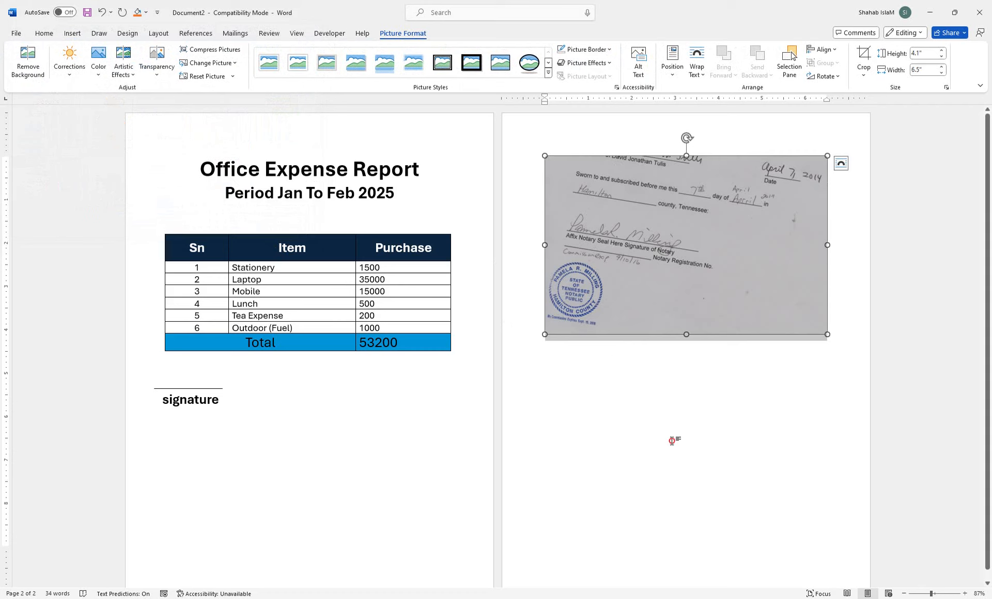
click(848, 232)
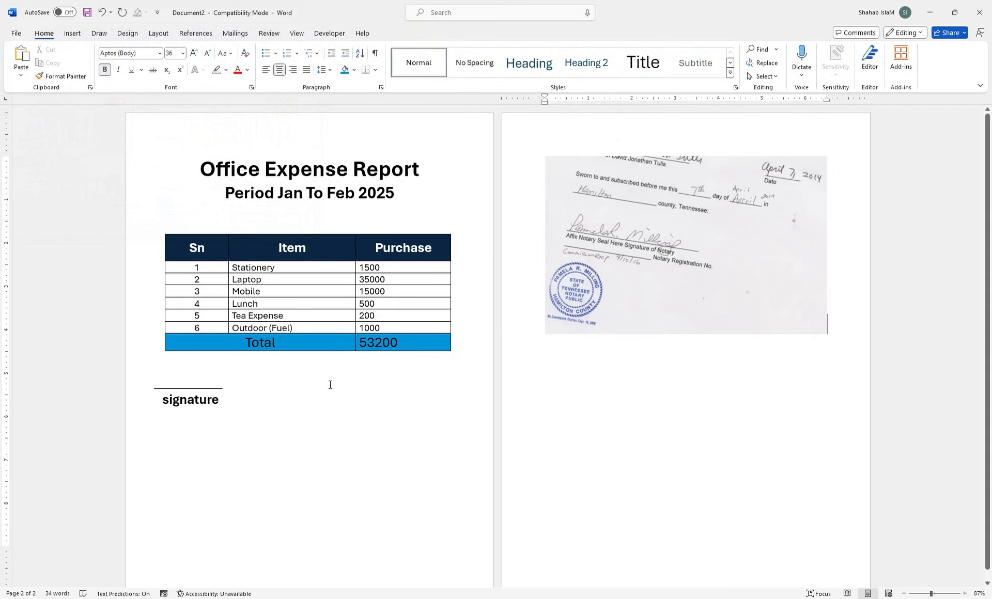
Make the grey paper background of the notary picture transparent with Set Transparent Color
click(568, 203)
click(403, 35)
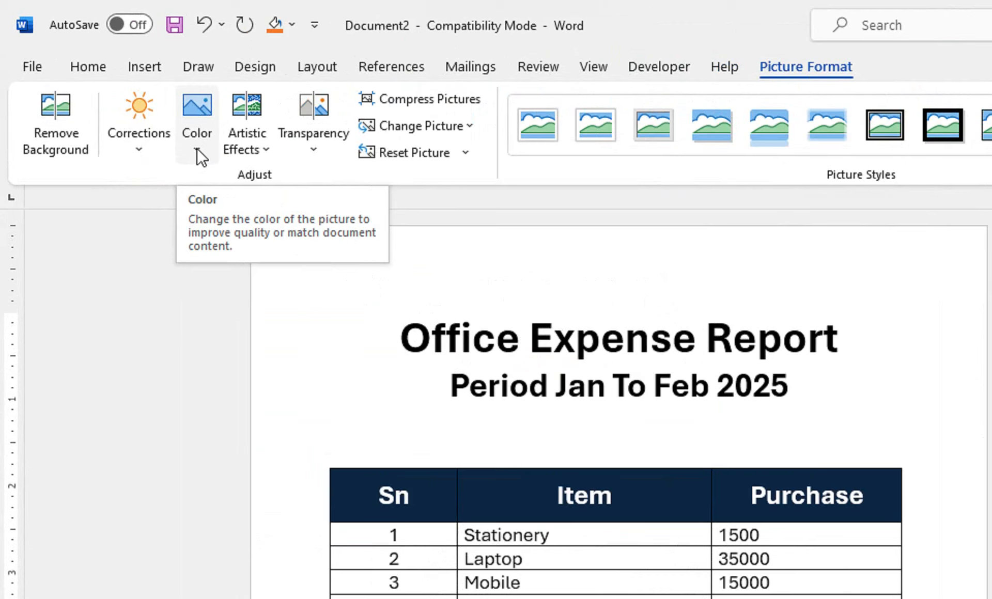
click(98, 75)
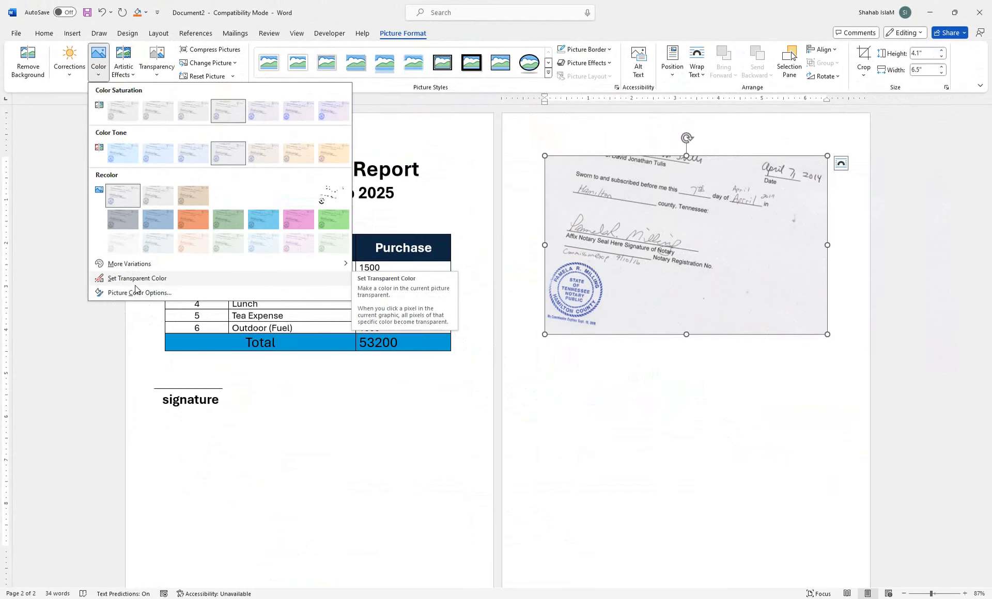
click(140, 280)
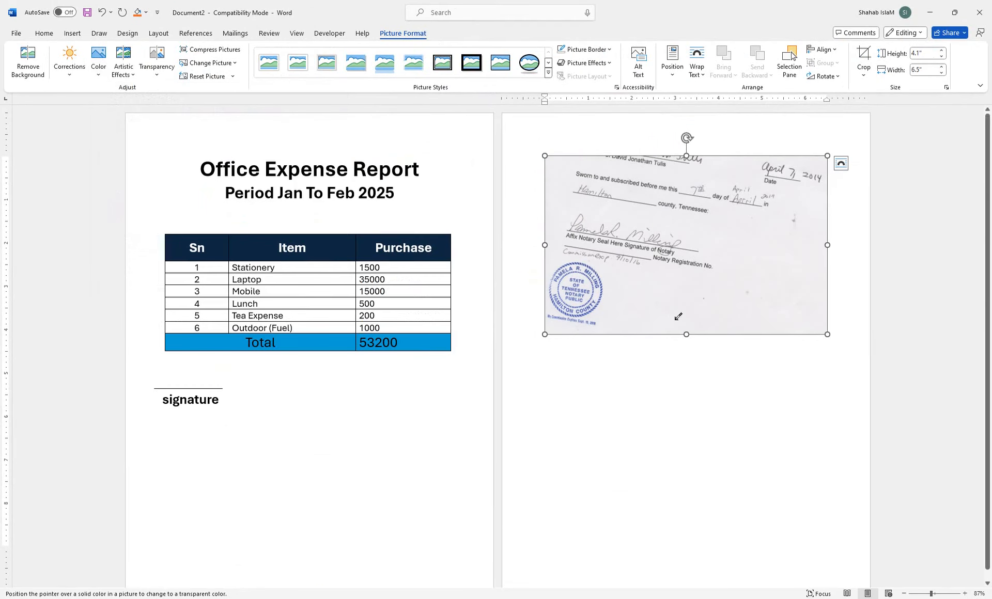
click(639, 284)
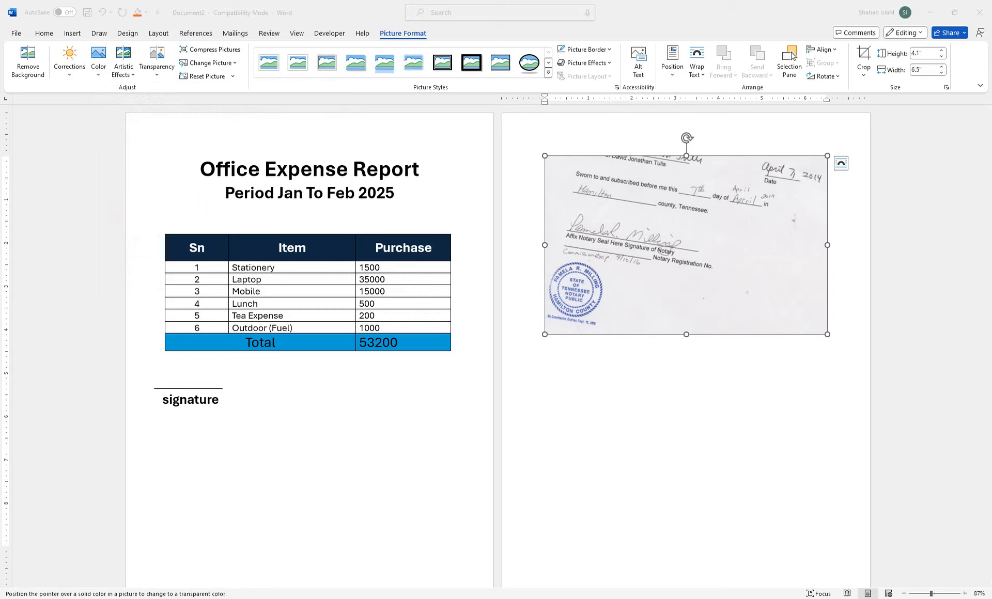
click(634, 294)
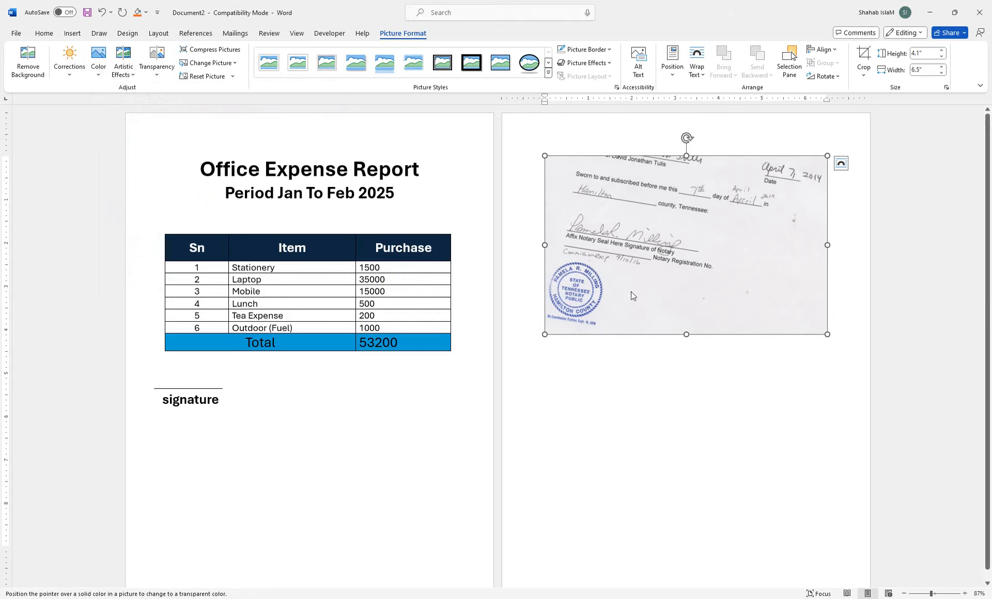
click(632, 296)
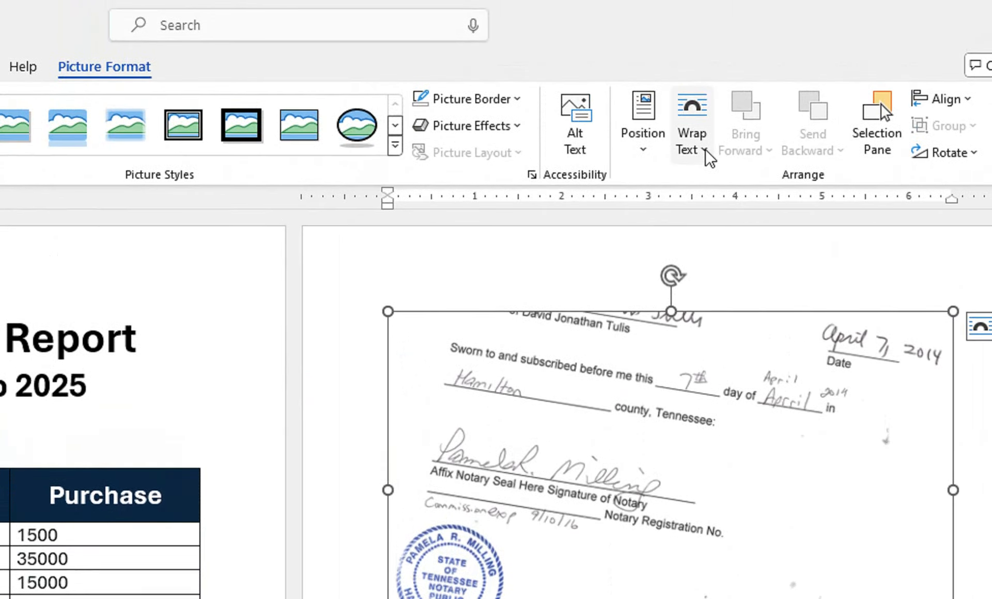
Set the notary picture's text wrapping to In Front of Text and move it slightly down on the page
click(708, 156)
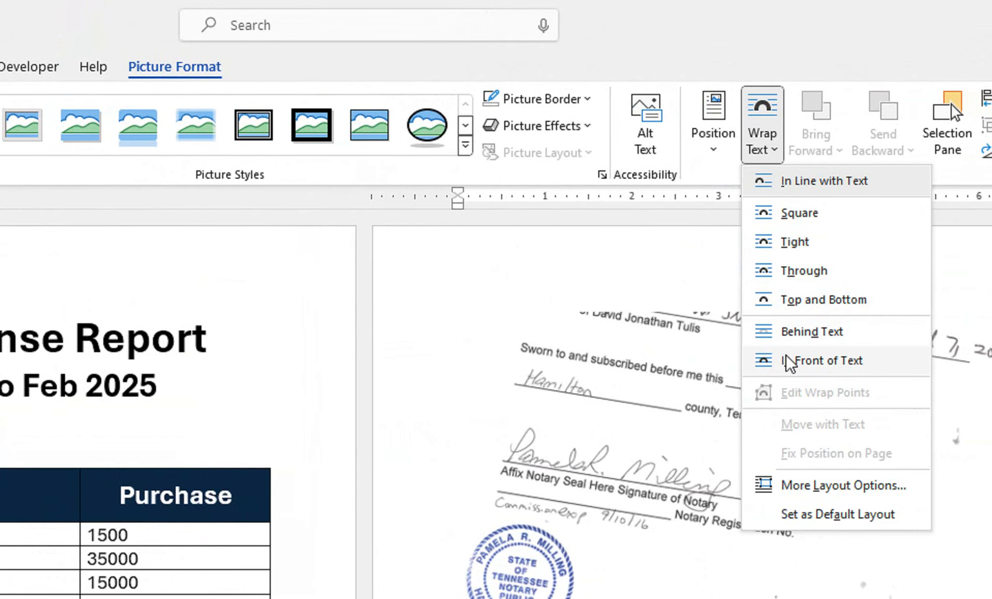
click(789, 362)
drag(705, 457, 694, 486)
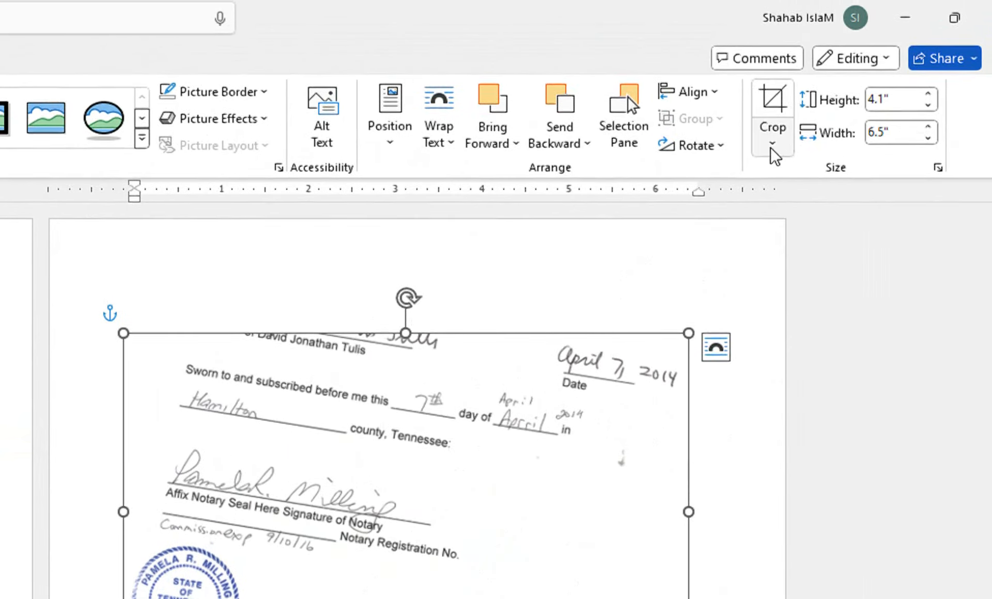
Try cropping the whole notary picture to an oval shape and undo that crop
click(772, 151)
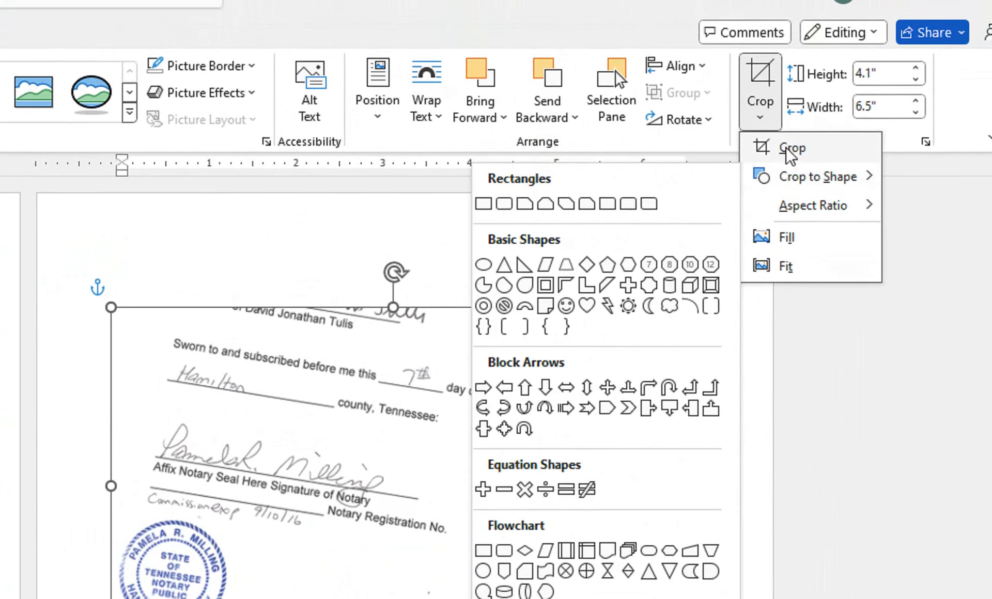
click(789, 150)
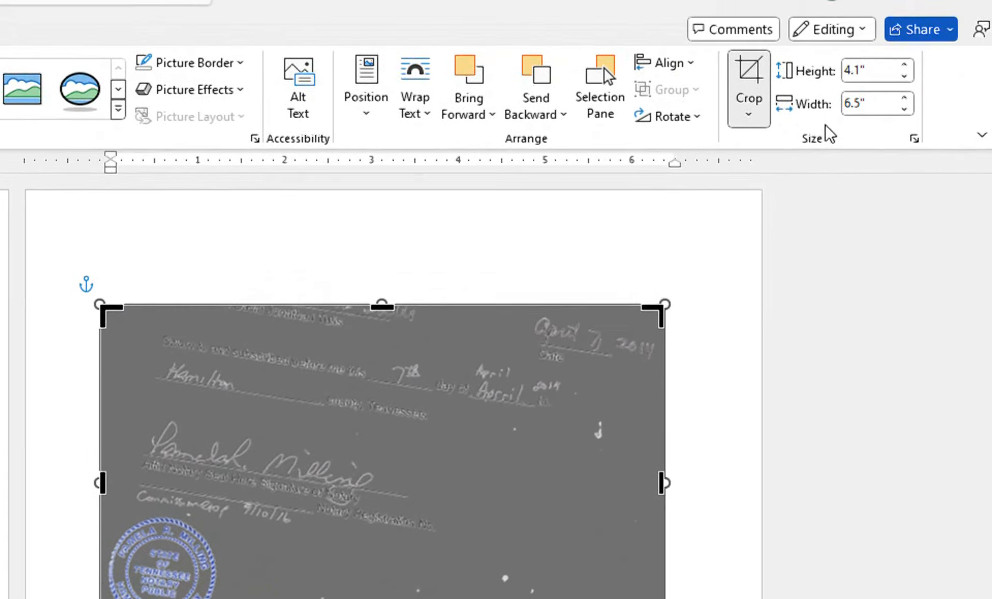
click(850, 67)
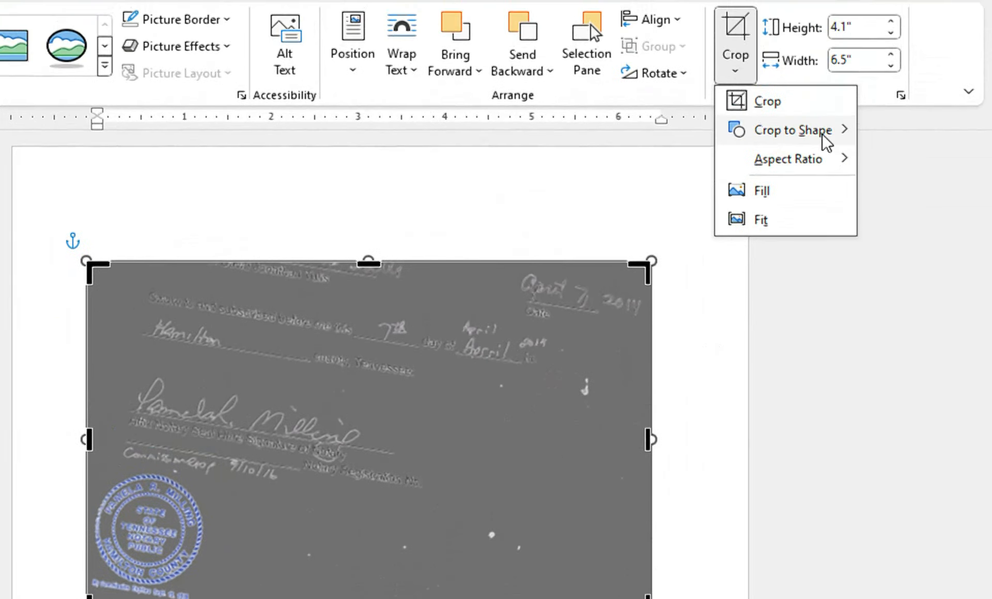
mouse_move(878, 36)
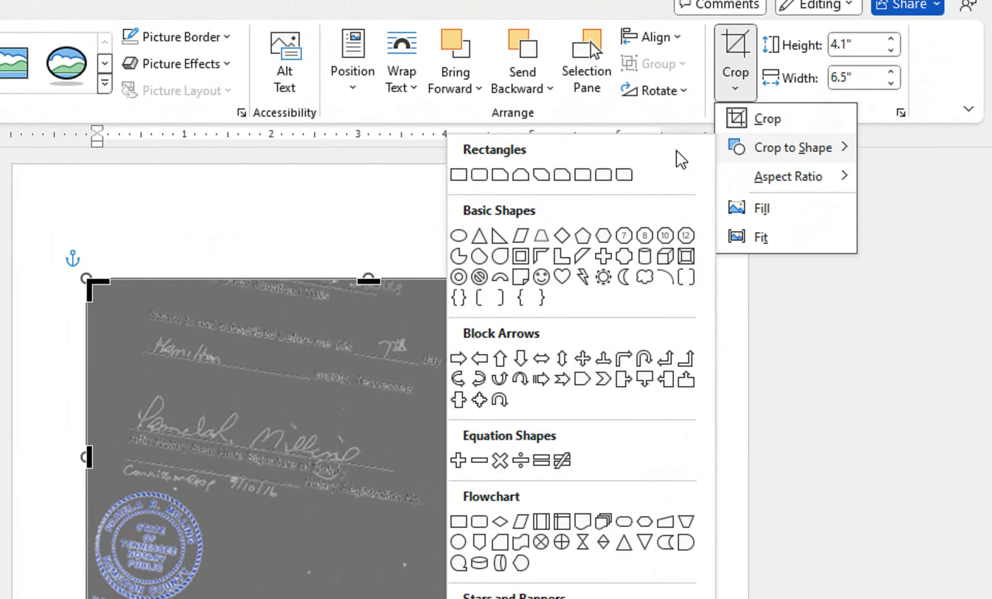
click(462, 238)
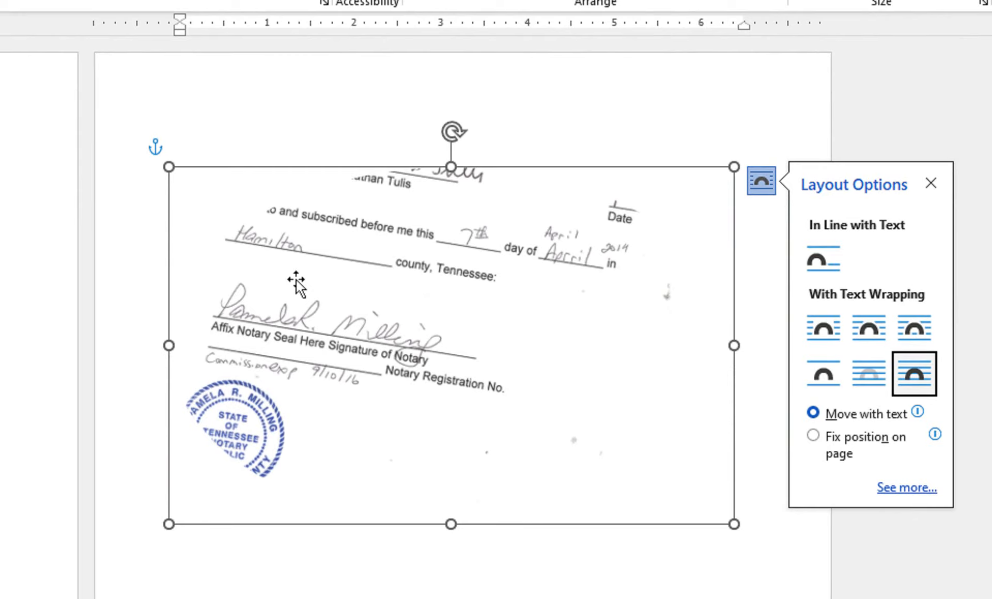
click(931, 183)
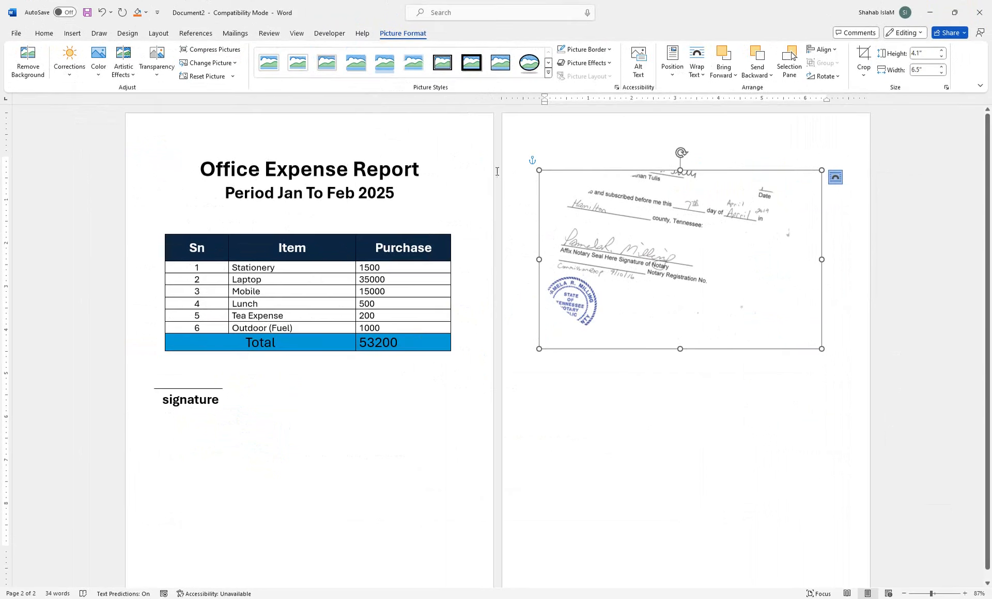
click(99, 13)
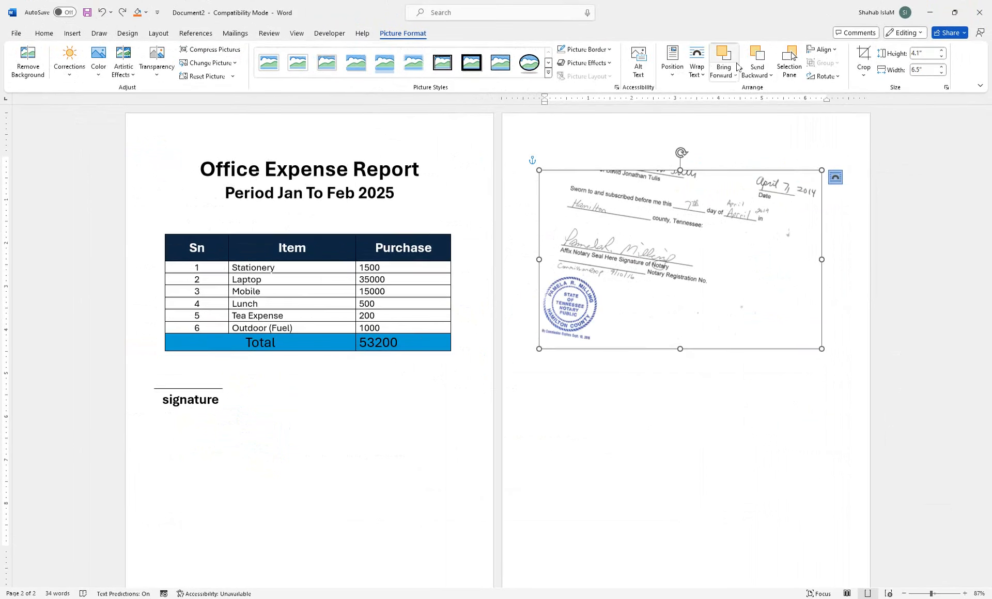
Crop the notary picture down to the round blue seal, about 1.39" wide and 1.75" high
click(863, 73)
click(868, 91)
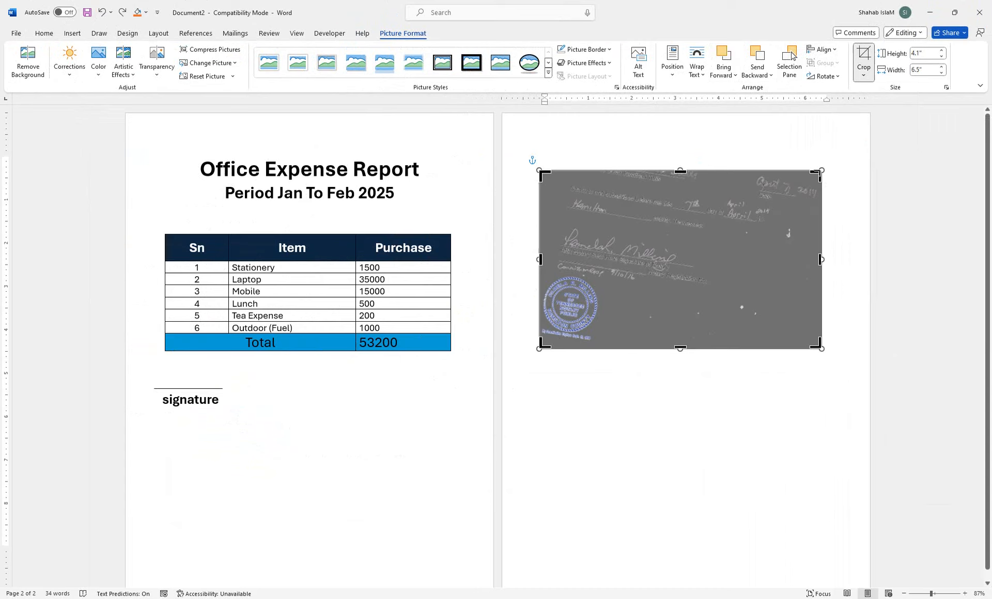
drag(820, 174, 600, 273)
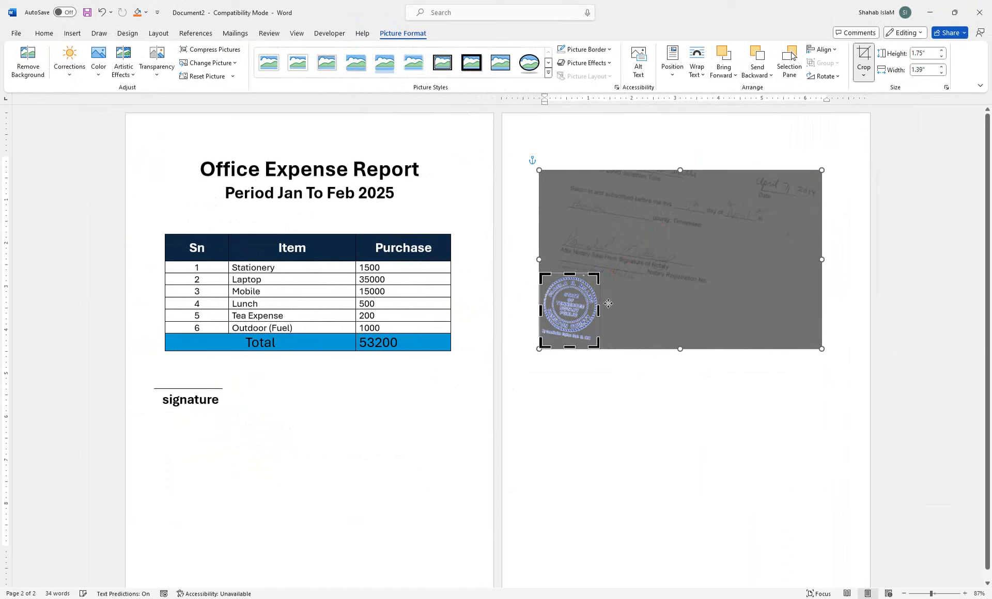
click(640, 379)
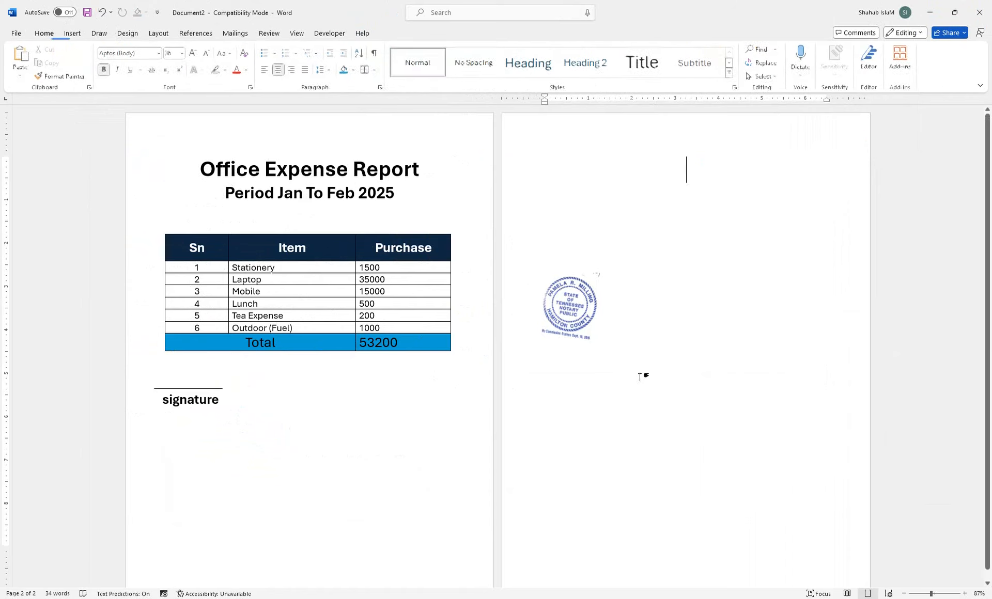
Move the seal to the first page below the expense table and enlarge it to about 1.8" by 2.25"
click(598, 297)
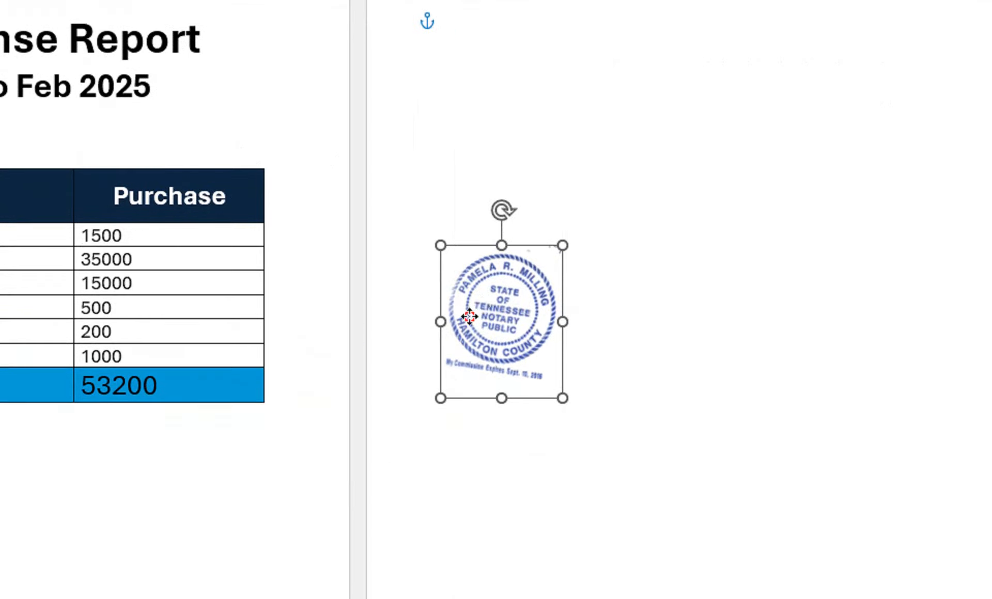
drag(468, 315, 96, 510)
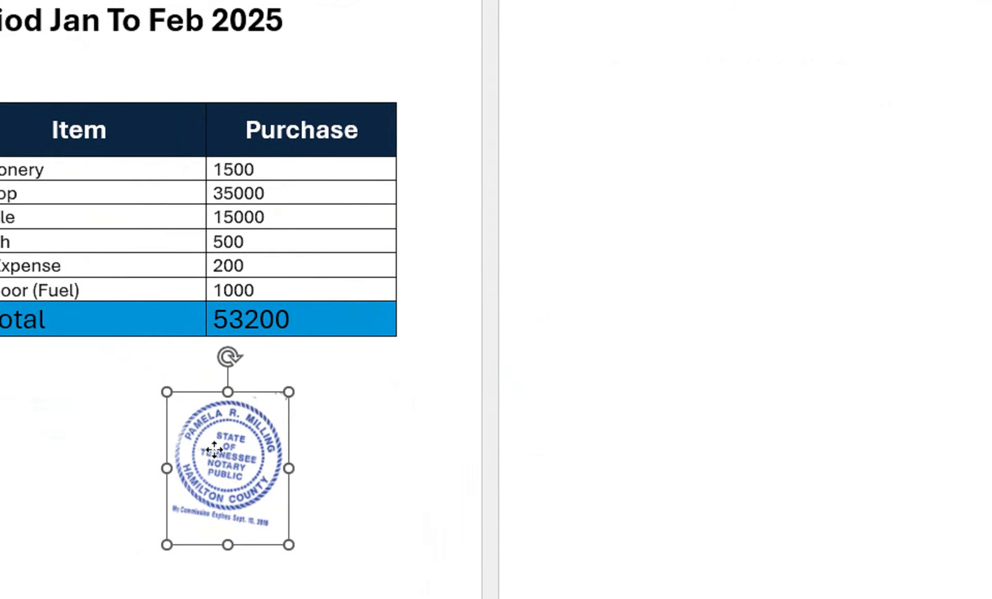
drag(297, 387, 321, 387)
click(365, 436)
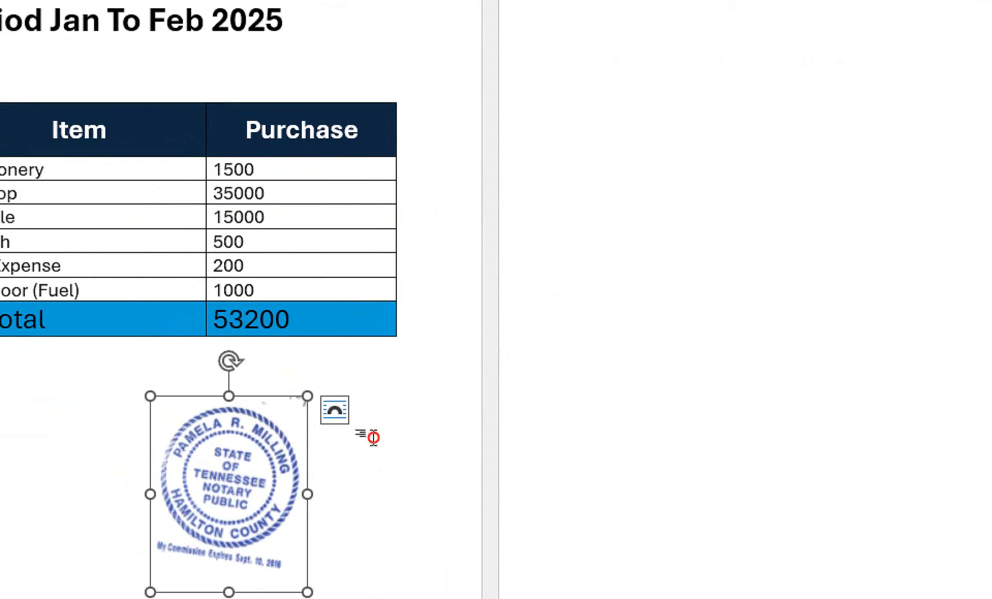
click(286, 411)
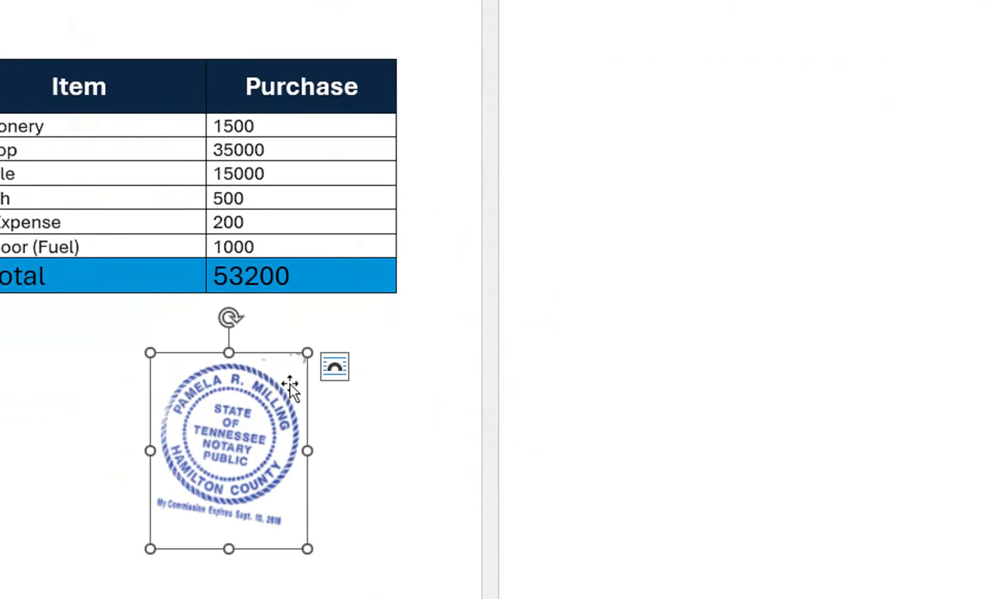
Rotate the seal slightly counterclockwise so that its text stands level, and deselect it
mouse_move(227, 318)
mouse_down()
mouse_move(192, 327)
mouse_move(231, 321)
mouse_up()
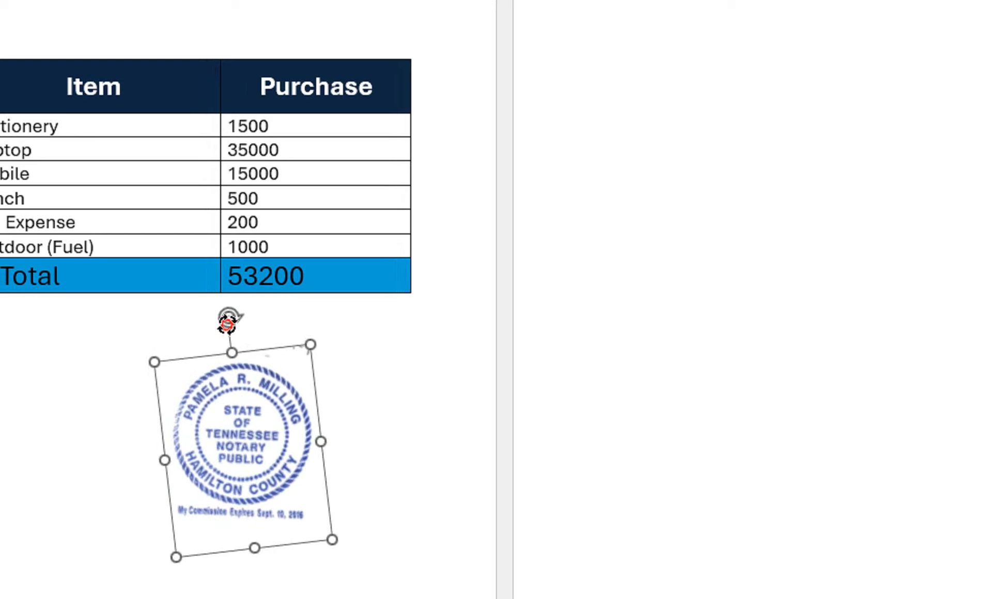
drag(224, 277, 228, 282)
click(631, 503)
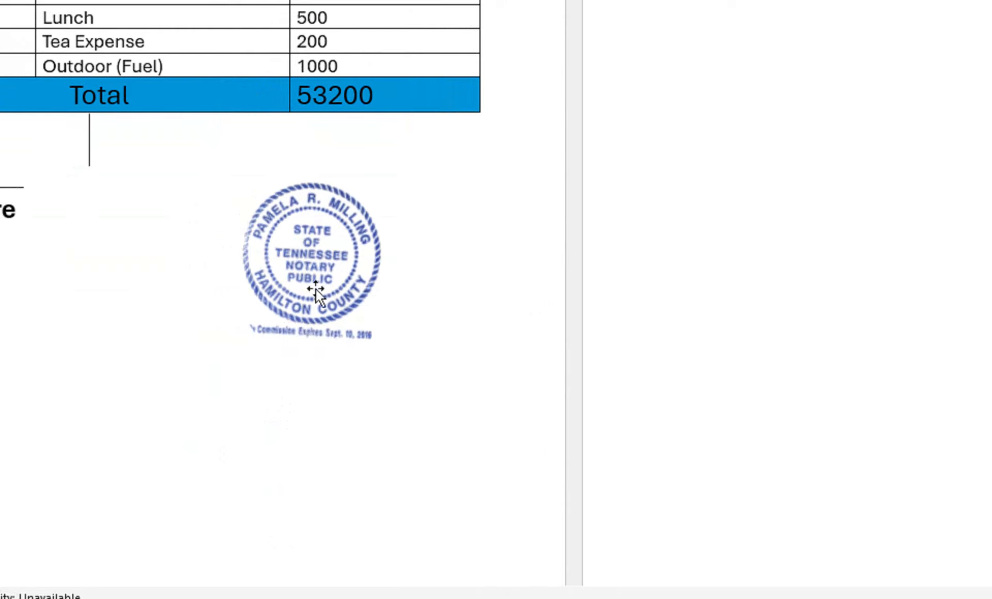
Crop the seal picture below the expense table to an oval shape
click(318, 247)
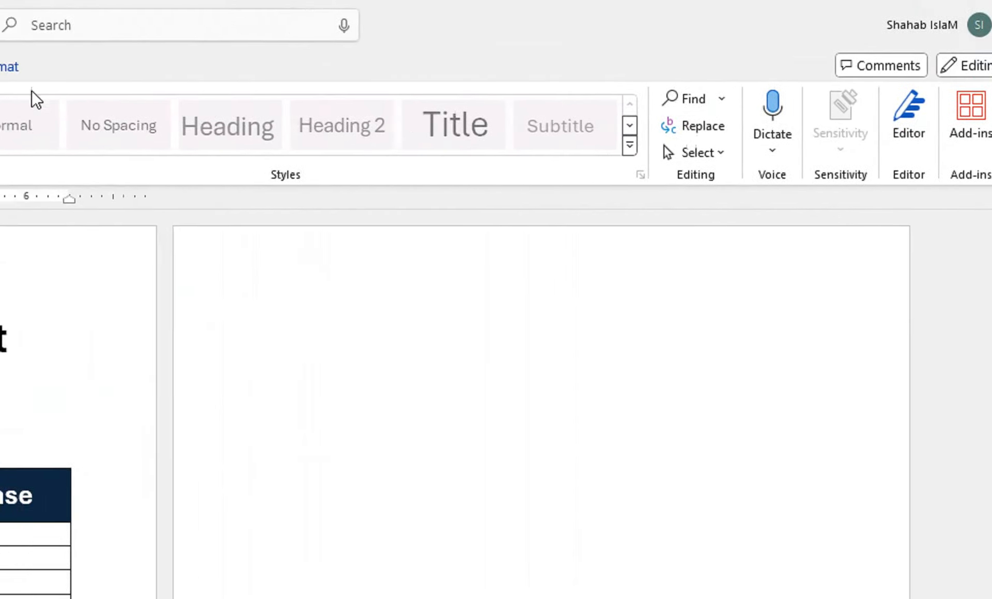
click(164, 79)
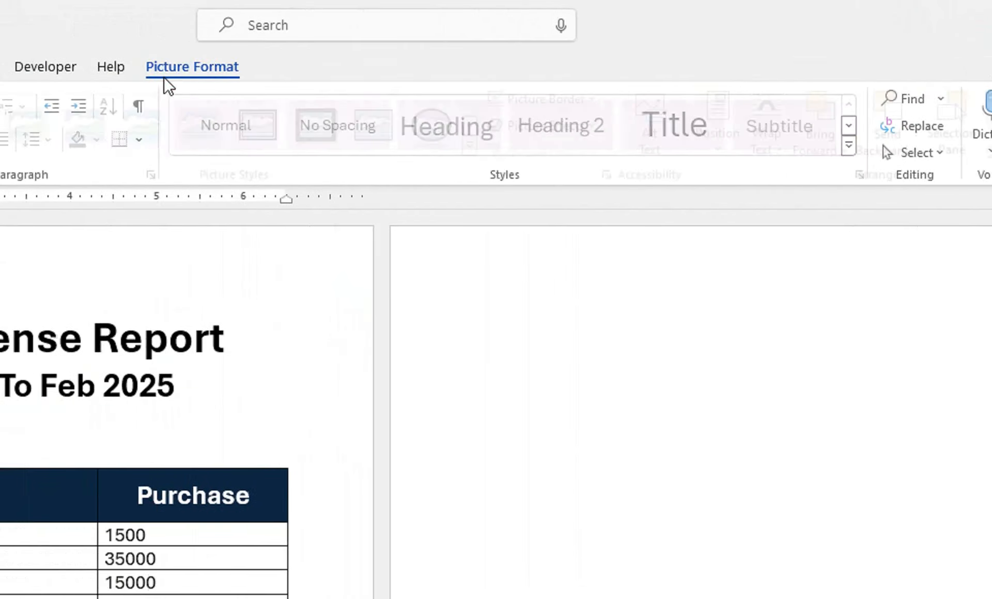
click(991, 150)
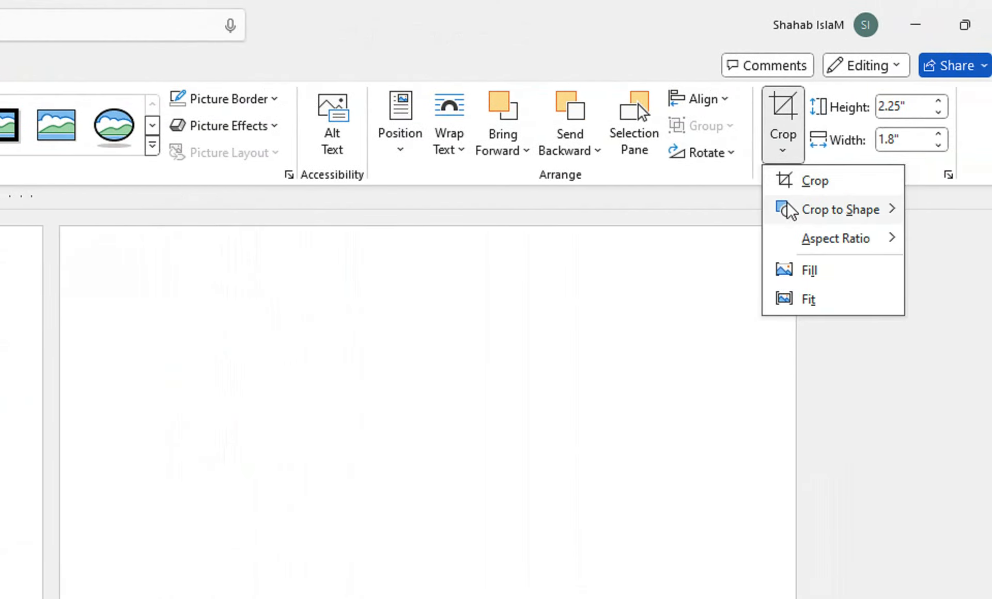
mouse_move(991, 208)
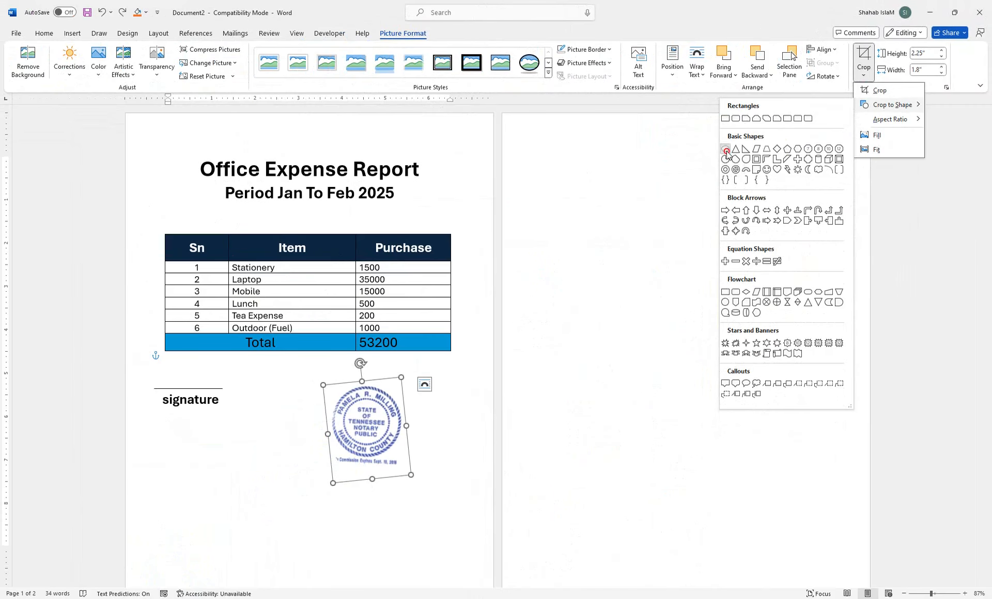
click(495, 299)
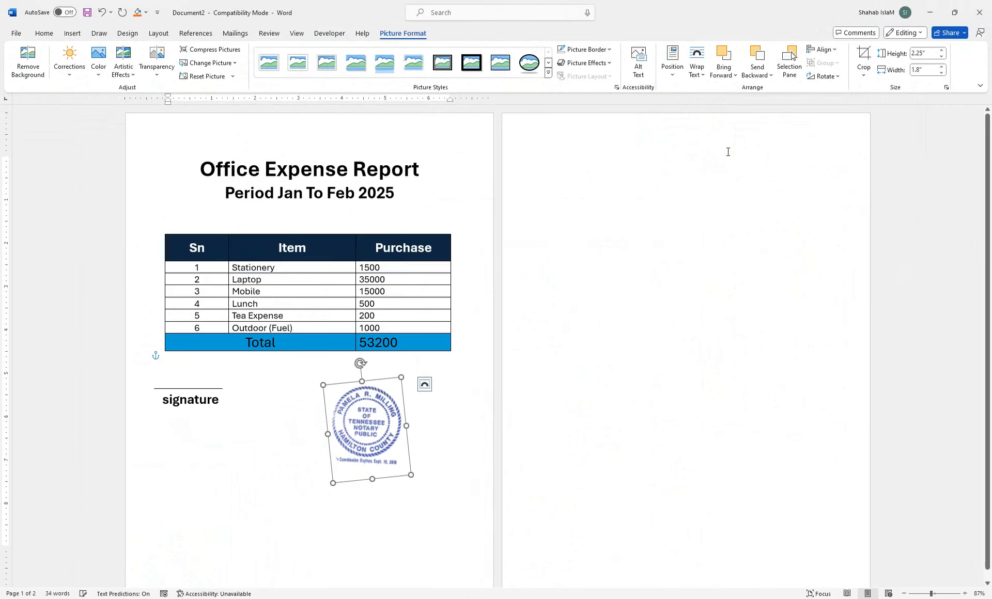
Raise the lower crop edge of the oval seal picture to cut off the commission expiry line beneath the seal
click(864, 75)
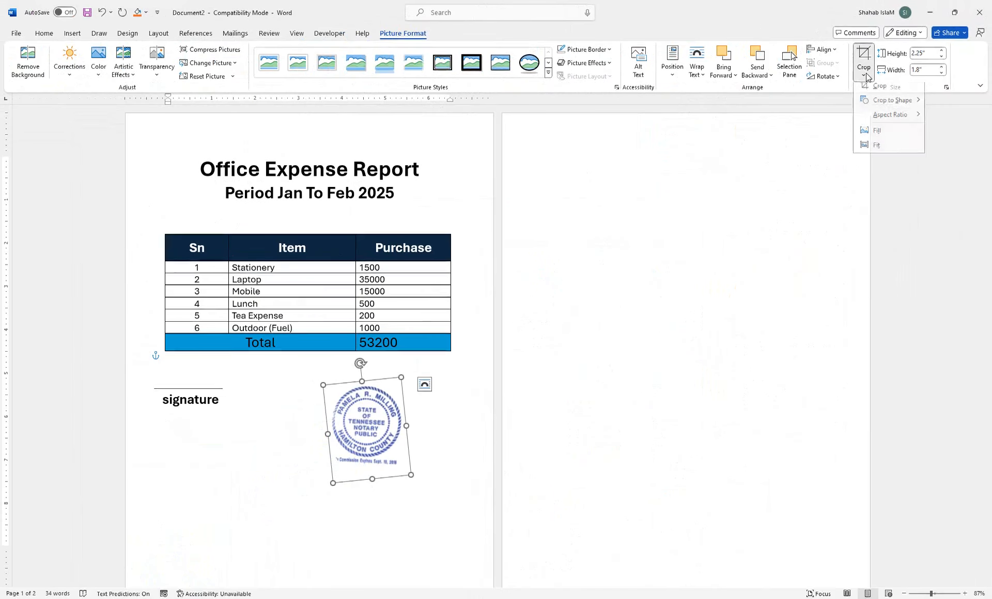
click(871, 89)
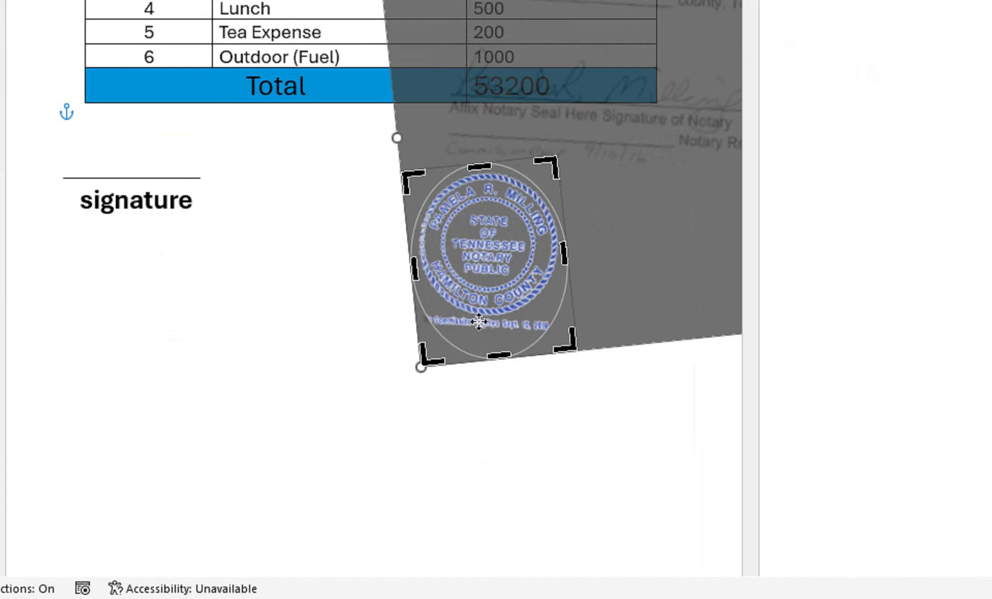
drag(498, 357, 501, 316)
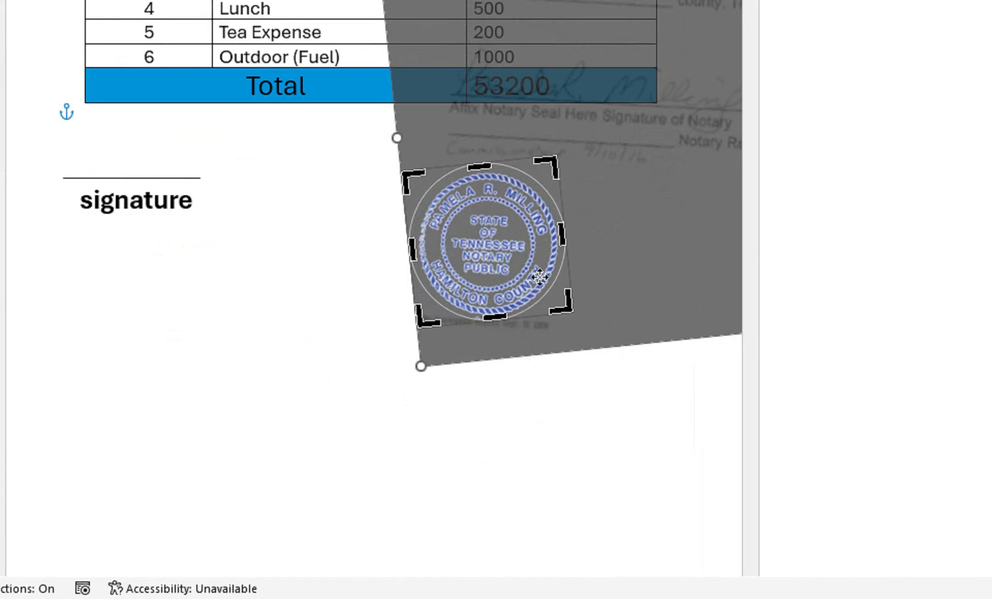
click(567, 401)
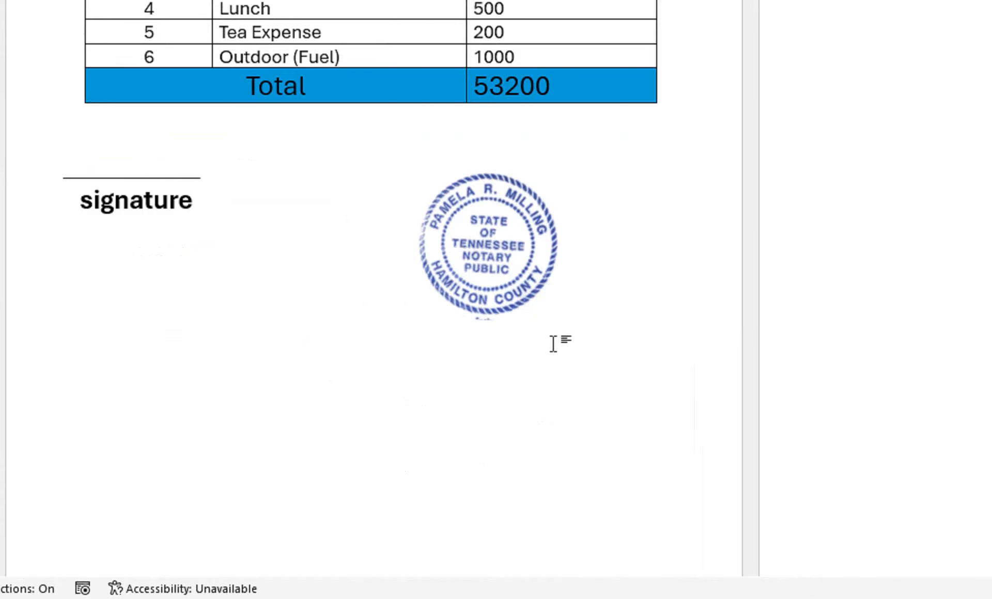
Move the round seal over to the signature area and back below the Purchase column, and deselect it
click(523, 290)
mouse_move(516, 227)
mouse_down()
mouse_move(563, 201)
mouse_move(109, 290)
mouse_move(200, 306)
mouse_up()
mouse_move(260, 307)
mouse_down()
mouse_move(603, 259)
mouse_move(618, 237)
mouse_up()
click(444, 403)
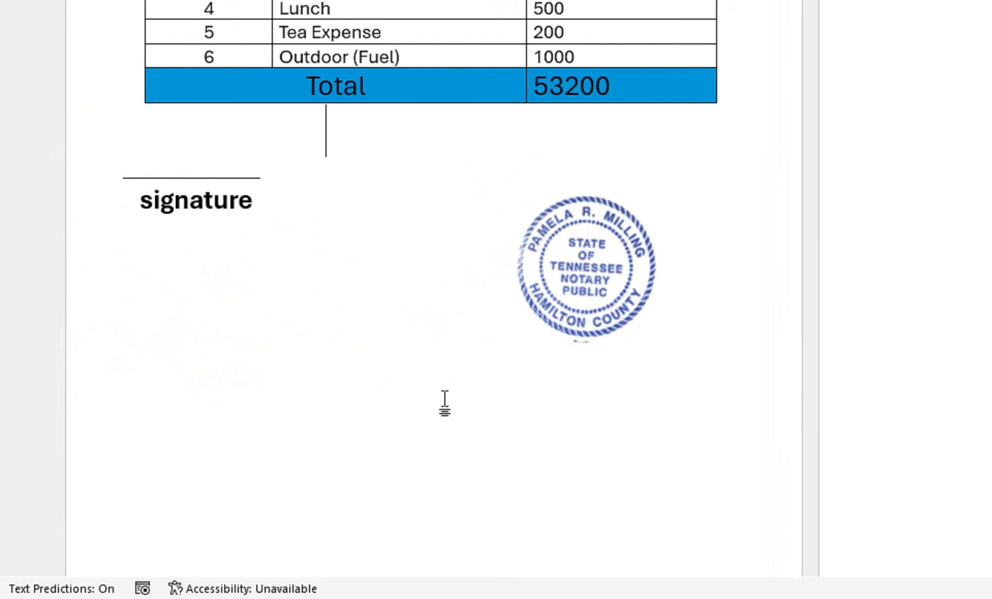
Move the signature label and the line above it further down from the expense table, keeping them together
scroll(443, 146, up, 3)
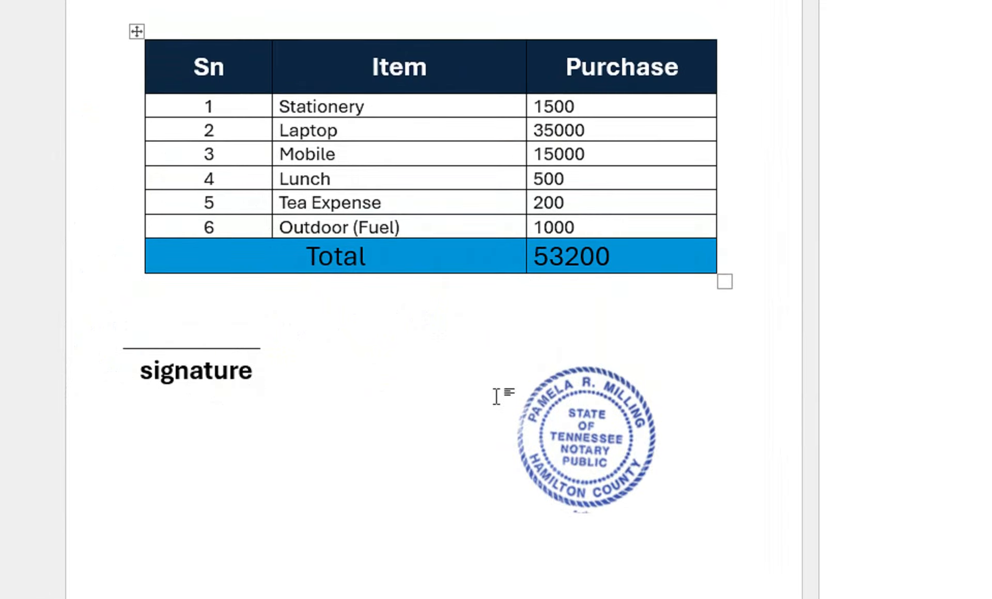
click(218, 370)
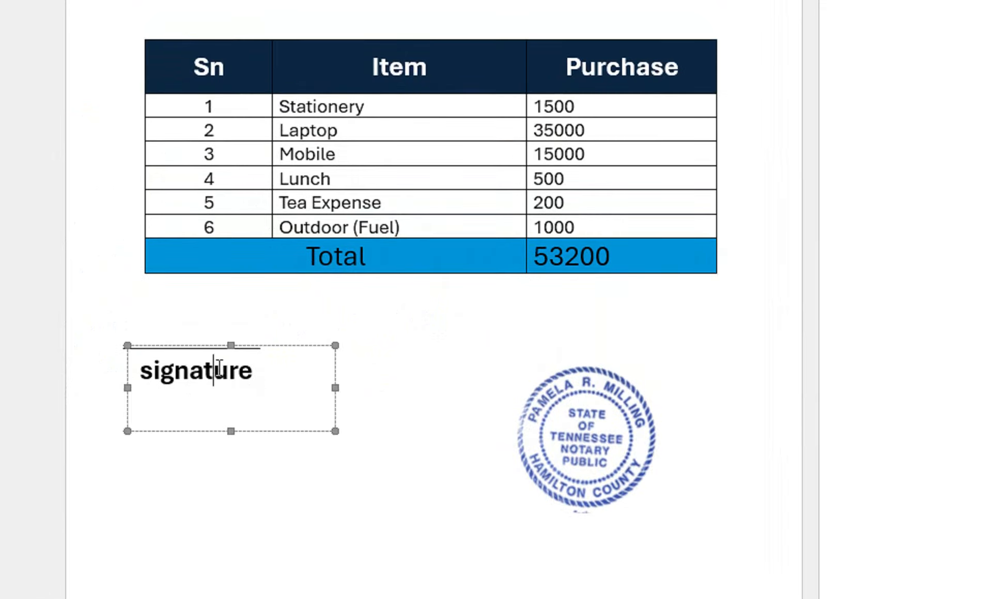
drag(248, 349, 244, 397)
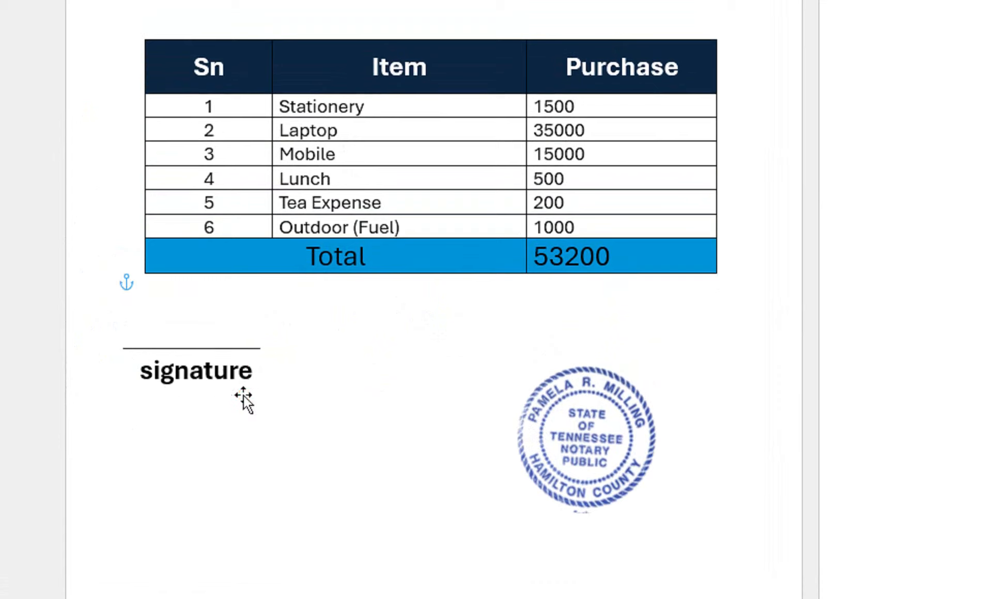
click(248, 346)
click(255, 351)
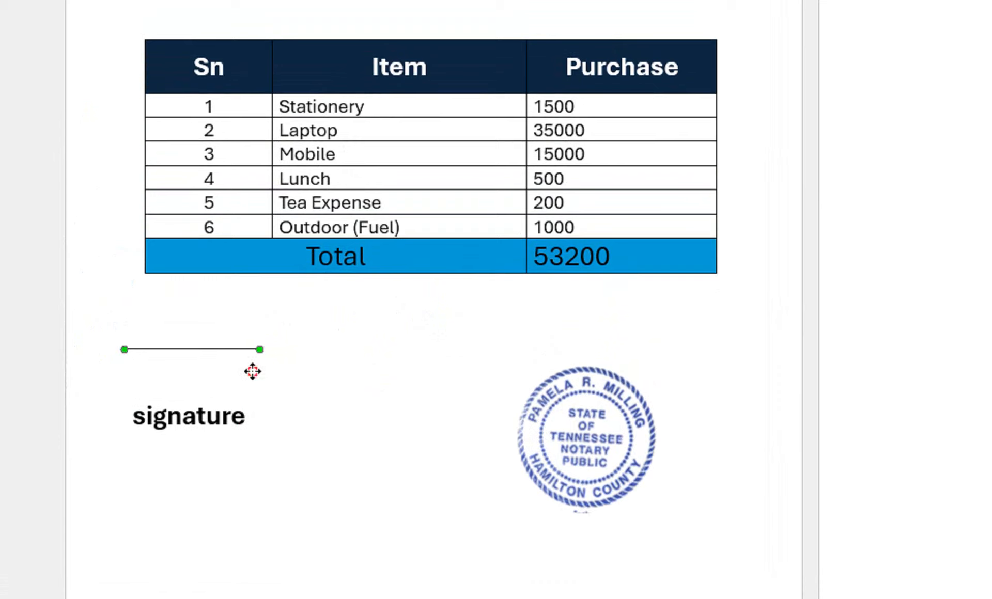
drag(252, 397, 253, 398)
scroll(361, 463, down, 1)
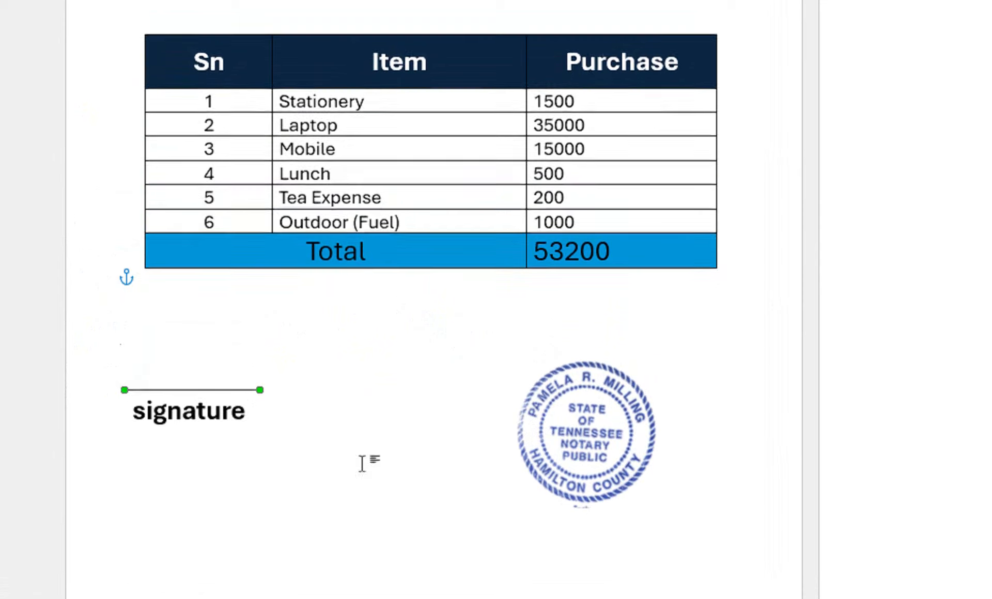
click(452, 358)
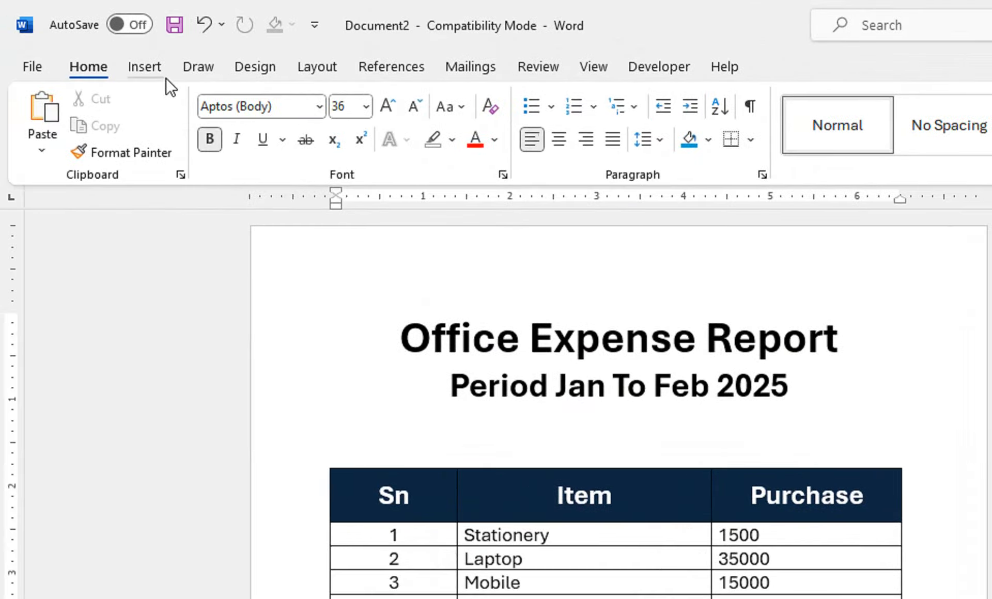
Insert the picture EXAMPLE-Fully-Attested-739x1024.png from the computer onto the blank second page
click(157, 74)
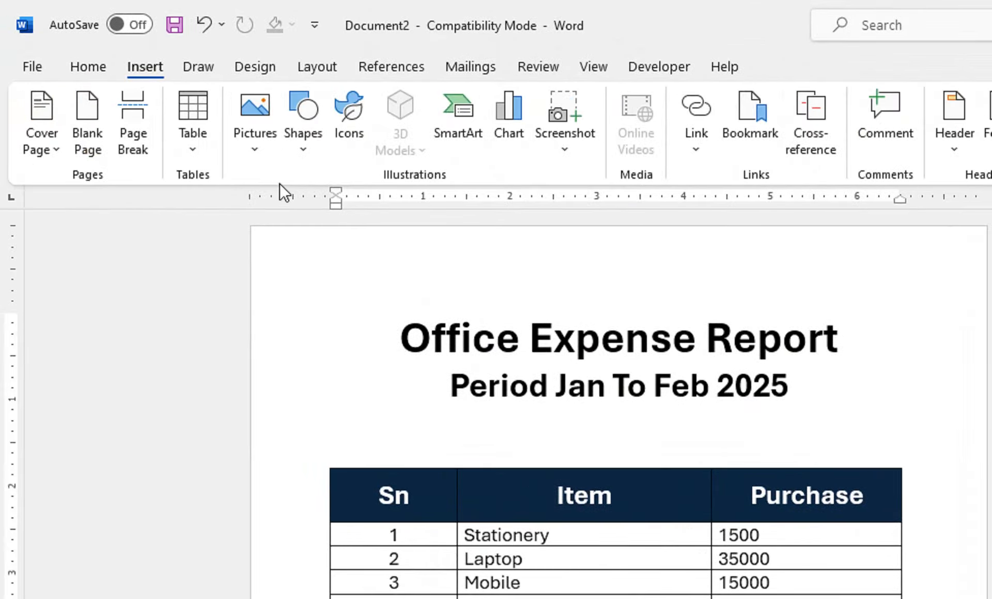
click(255, 149)
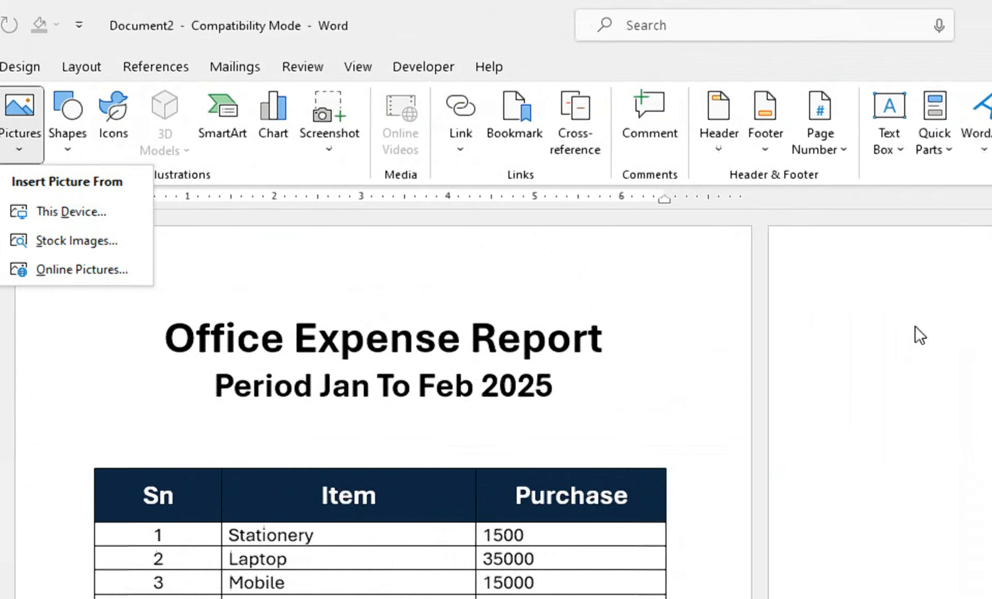
click(916, 326)
click(788, 339)
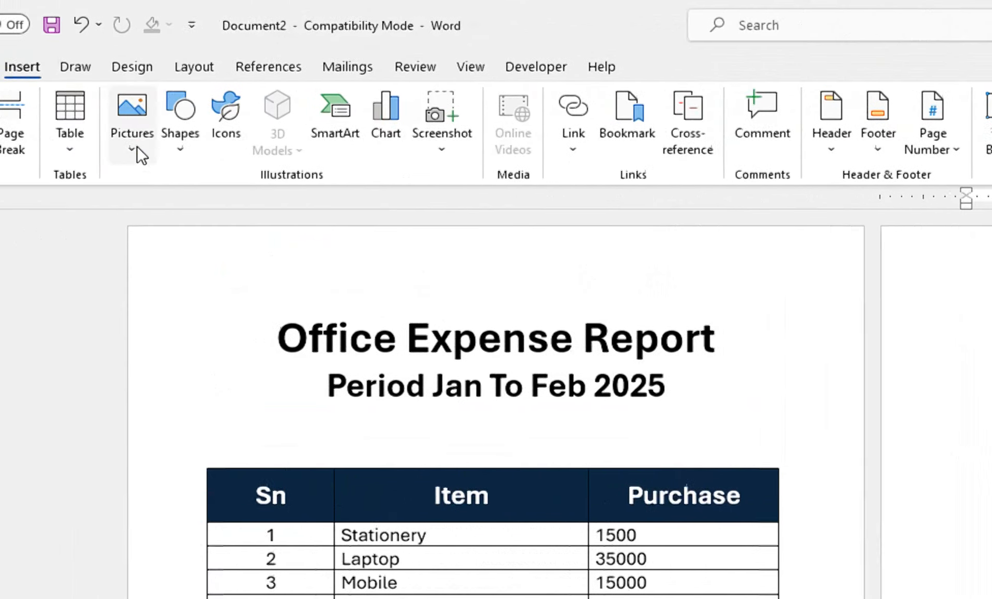
click(137, 147)
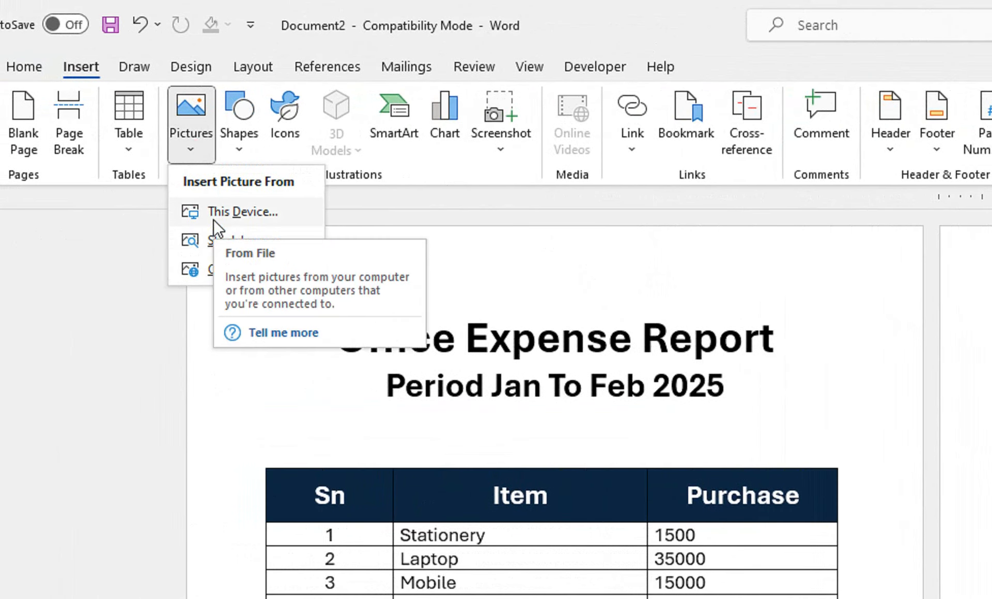
click(212, 219)
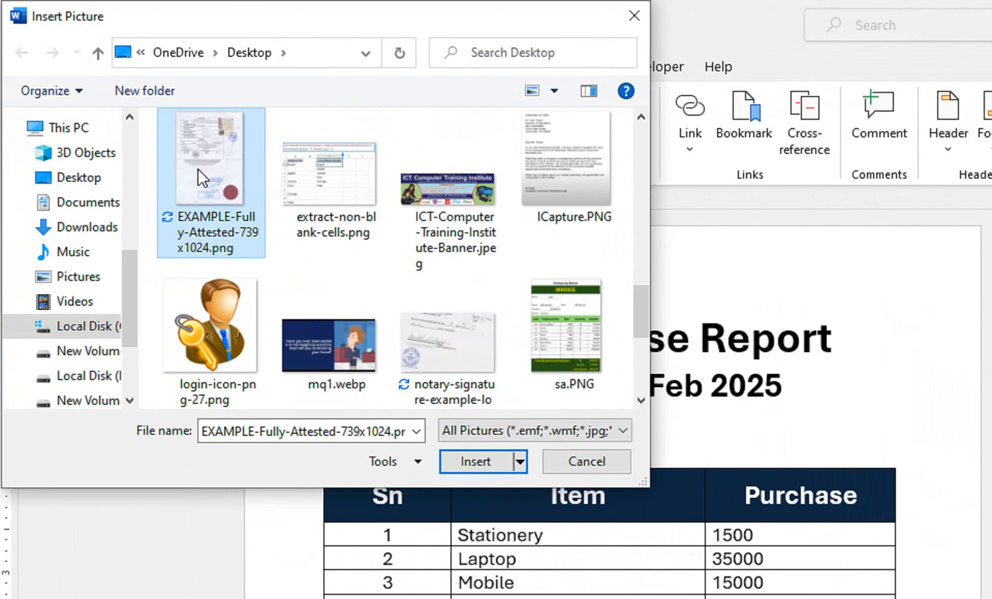
click(466, 445)
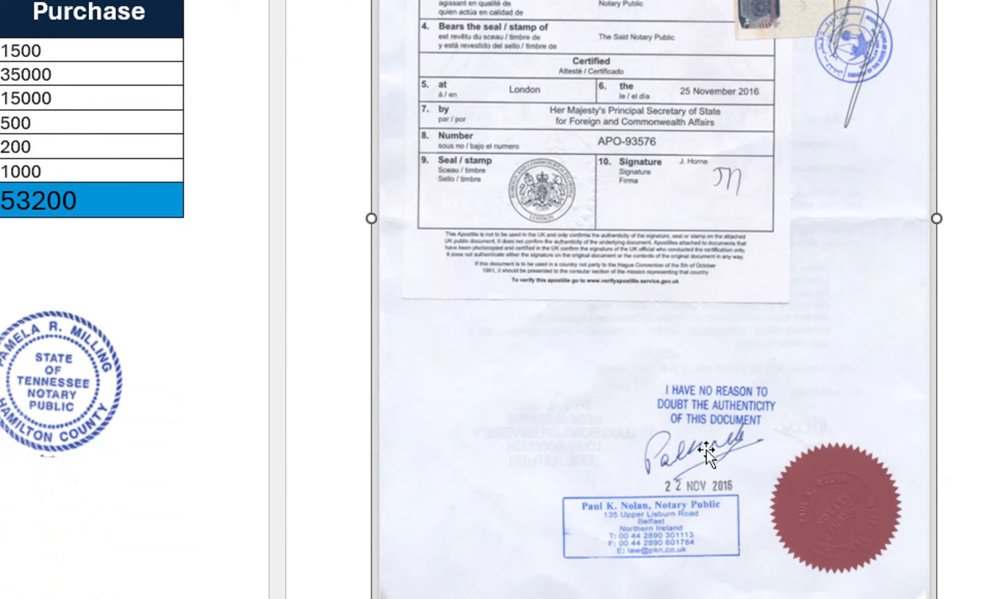
Make the pale background color of the attested document picture transparent
scroll(703, 455, down, 2)
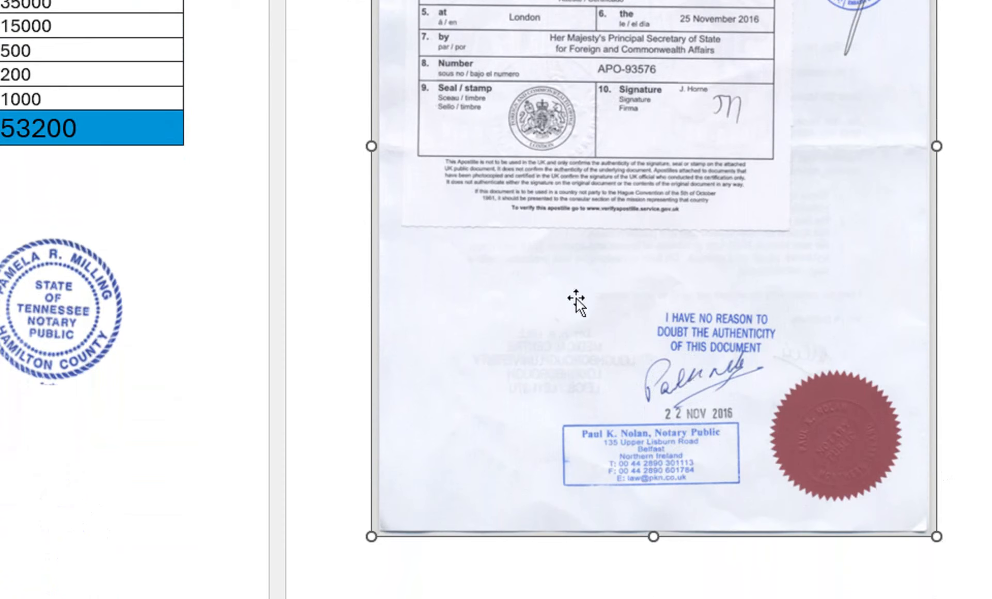
scroll(390, 306, up, 9)
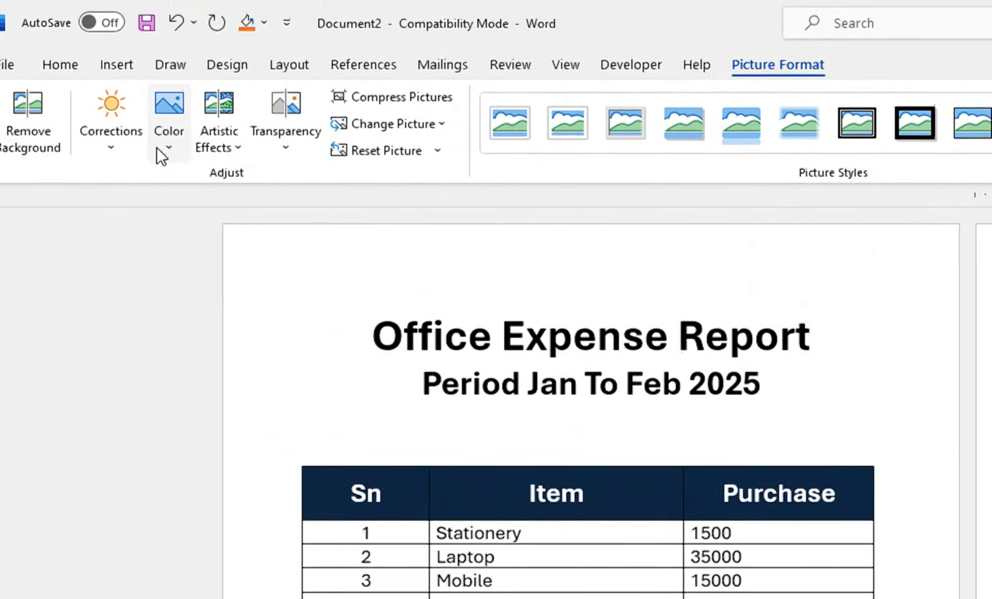
click(165, 146)
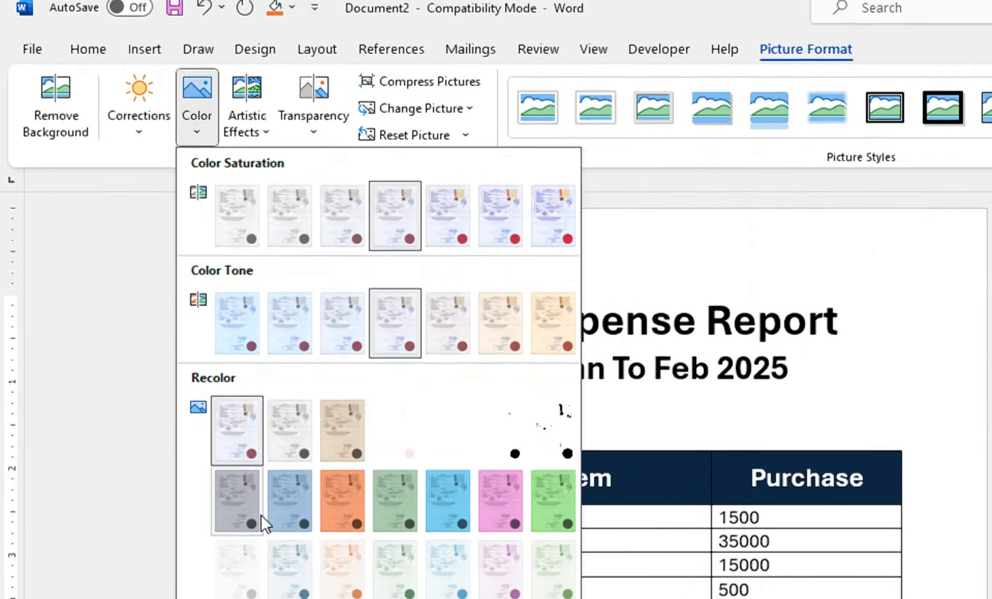
click(299, 445)
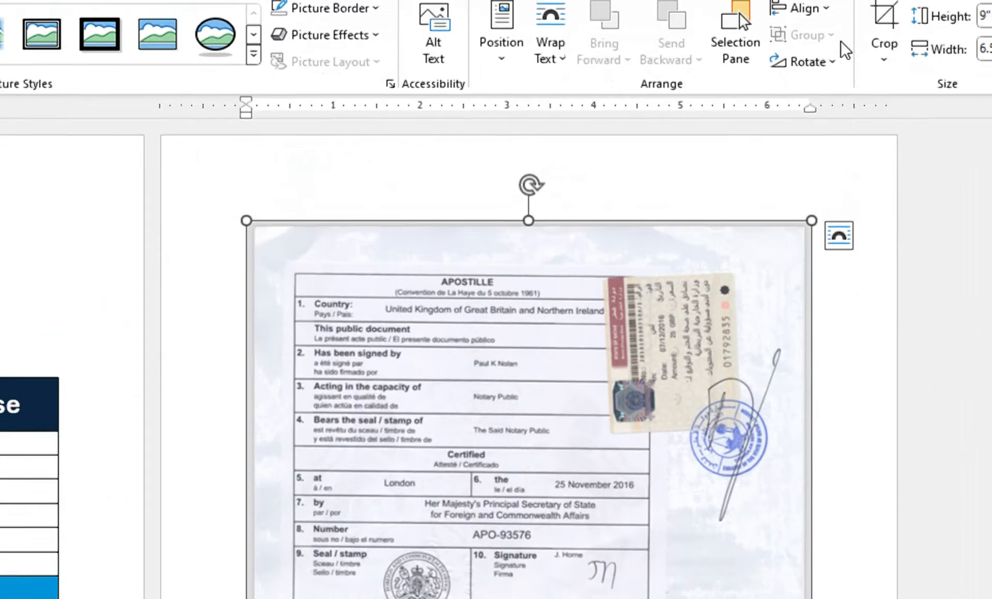
Crop away the upper part of the attested document picture down to the blue text above the handwritten signature
click(808, 139)
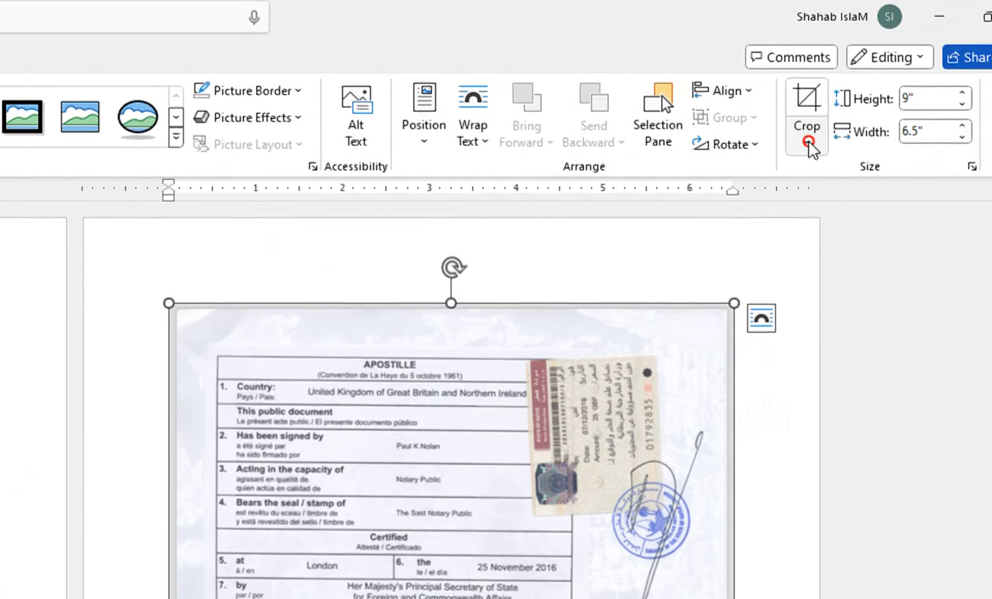
click(814, 172)
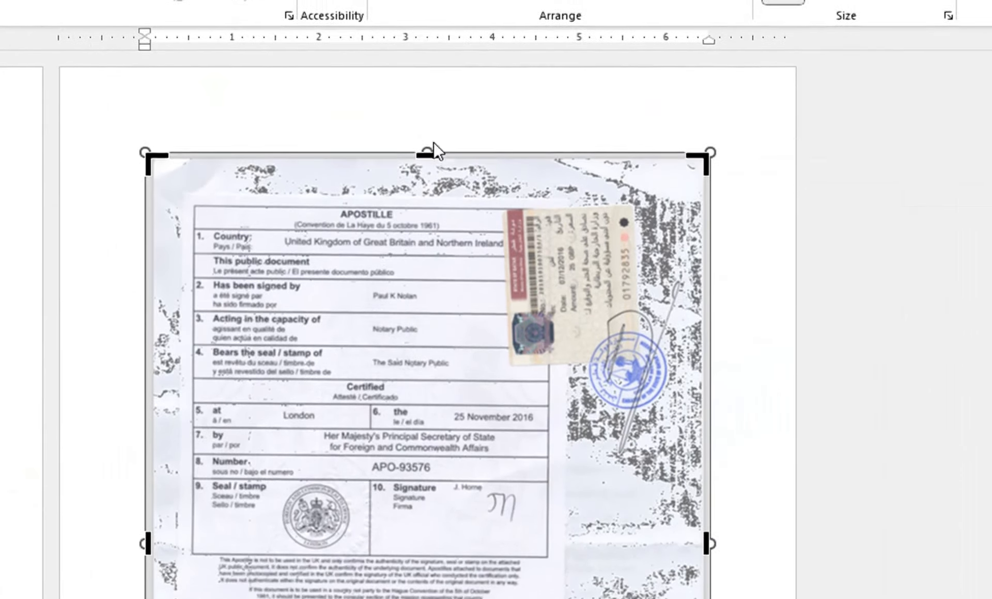
drag(427, 154, 532, 365)
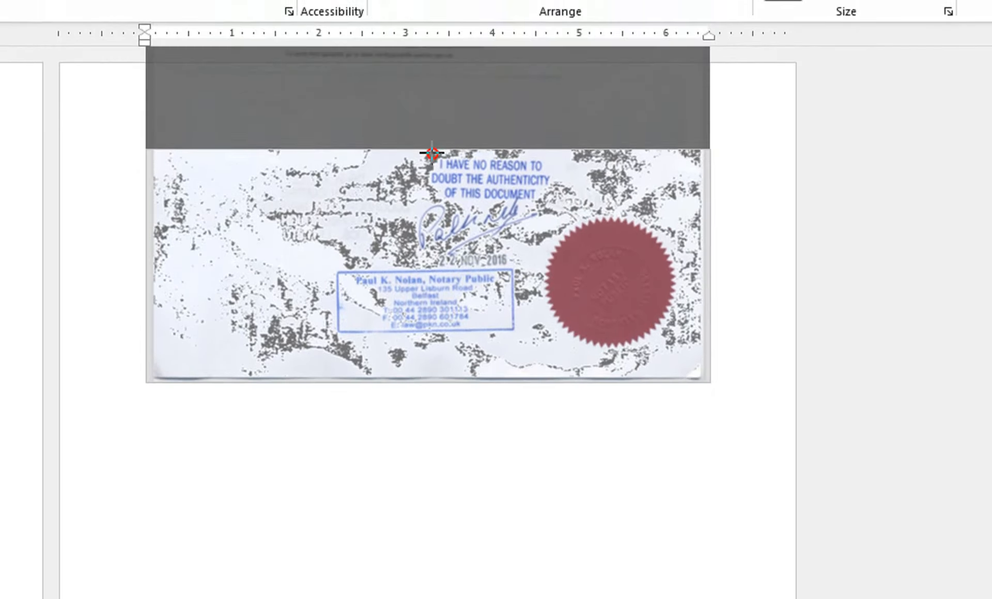
drag(432, 154, 433, 157)
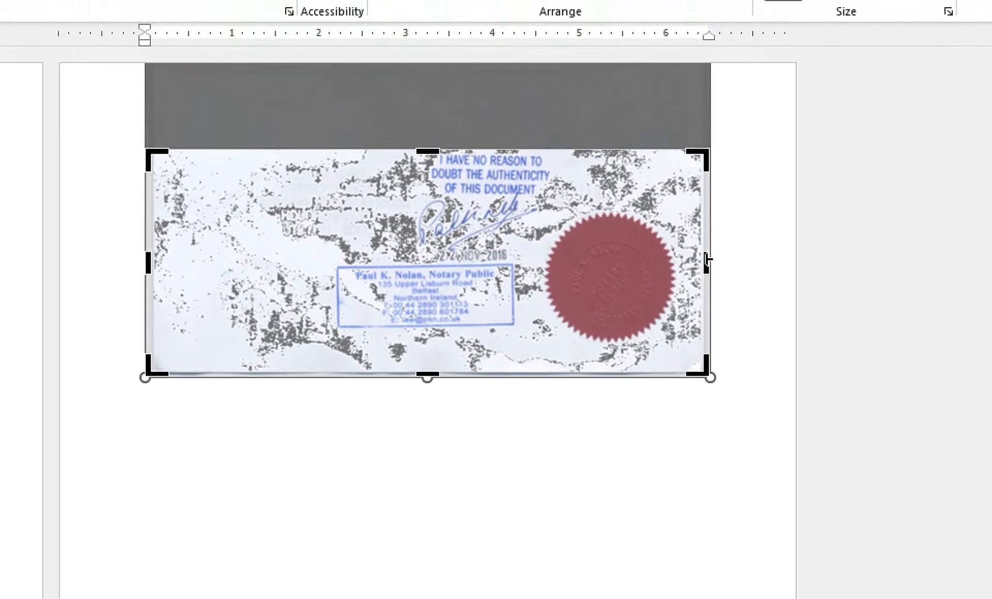
Crop the document's other three sides to leave the signature with its blue text and date, about 1.8" wide, and reselect the picture
drag(707, 260, 548, 269)
drag(551, 269, 553, 268)
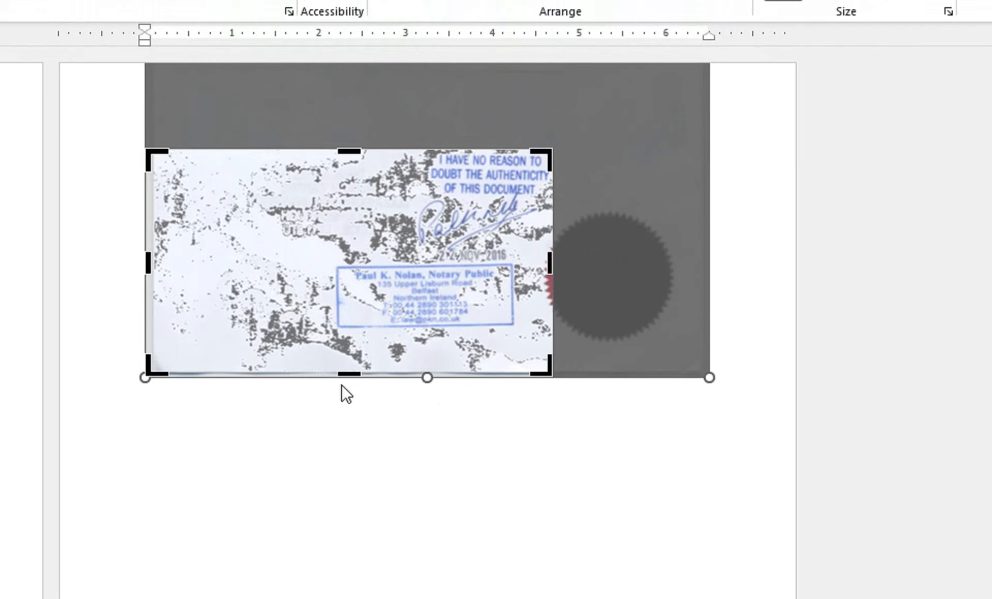
drag(348, 379, 391, 262)
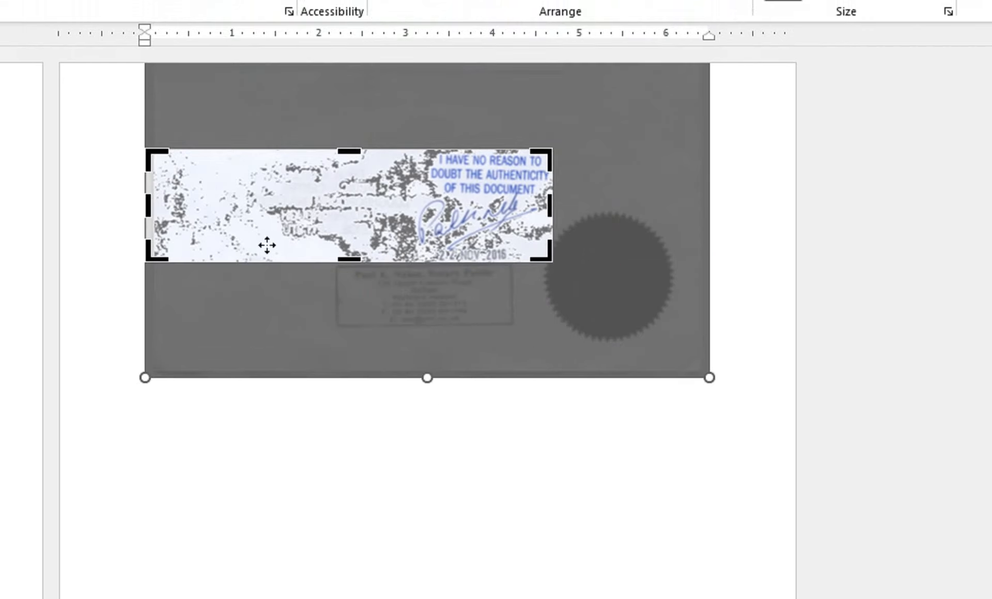
drag(207, 205, 450, 198)
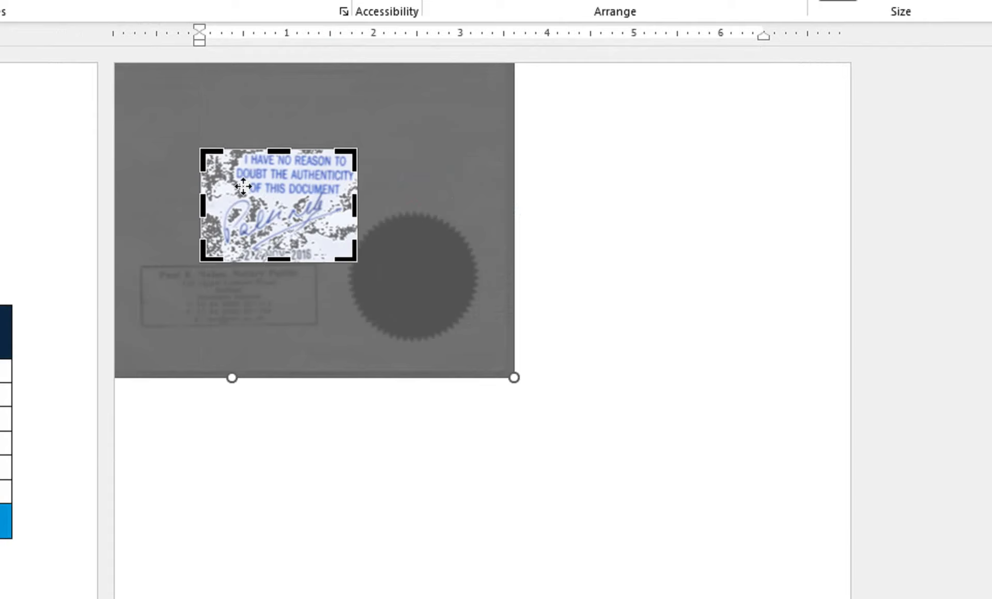
click(613, 213)
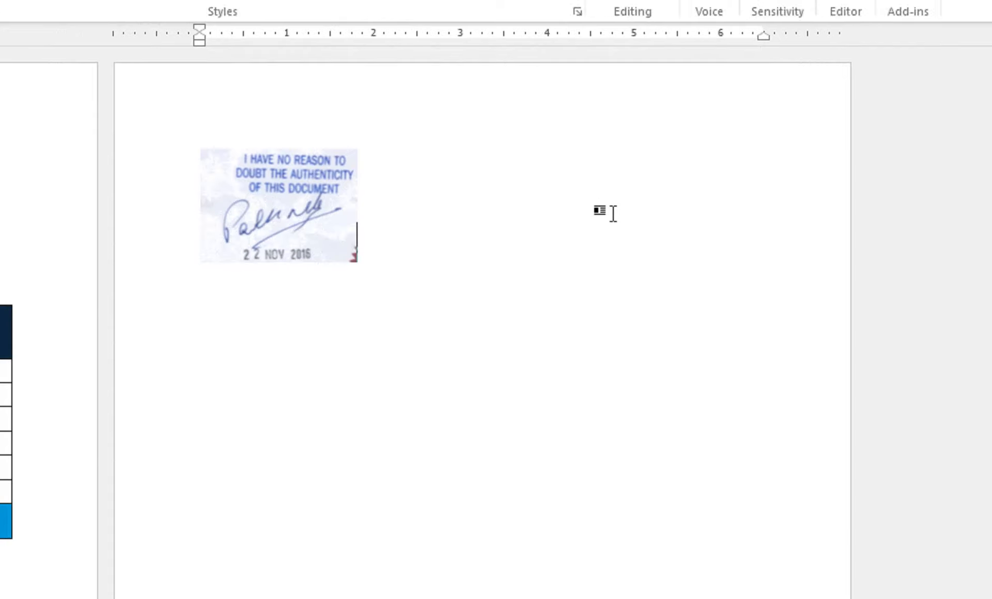
click(345, 255)
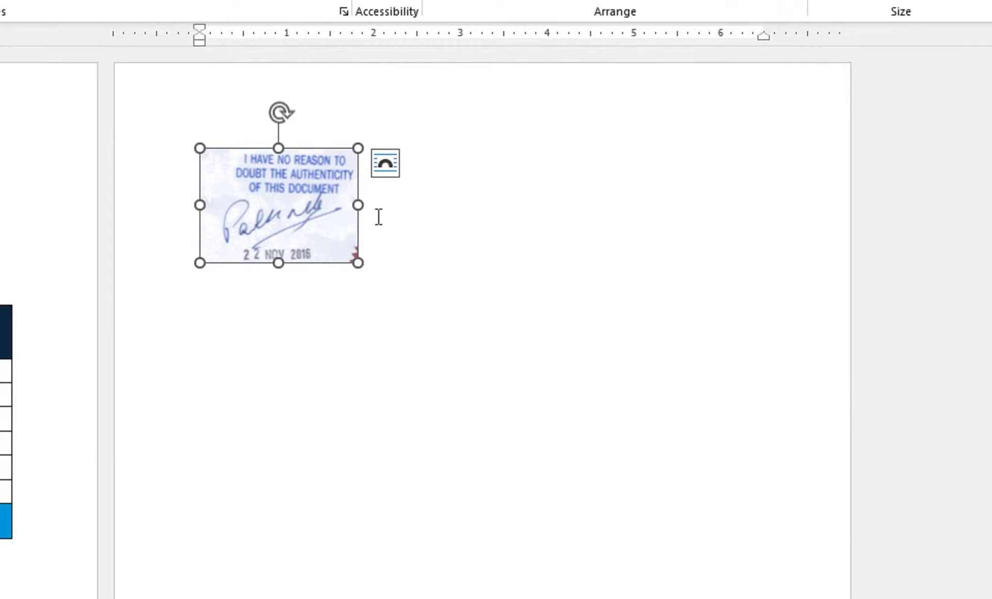
Try cropping the signature picture to an oval shape and undo the change
click(802, 120)
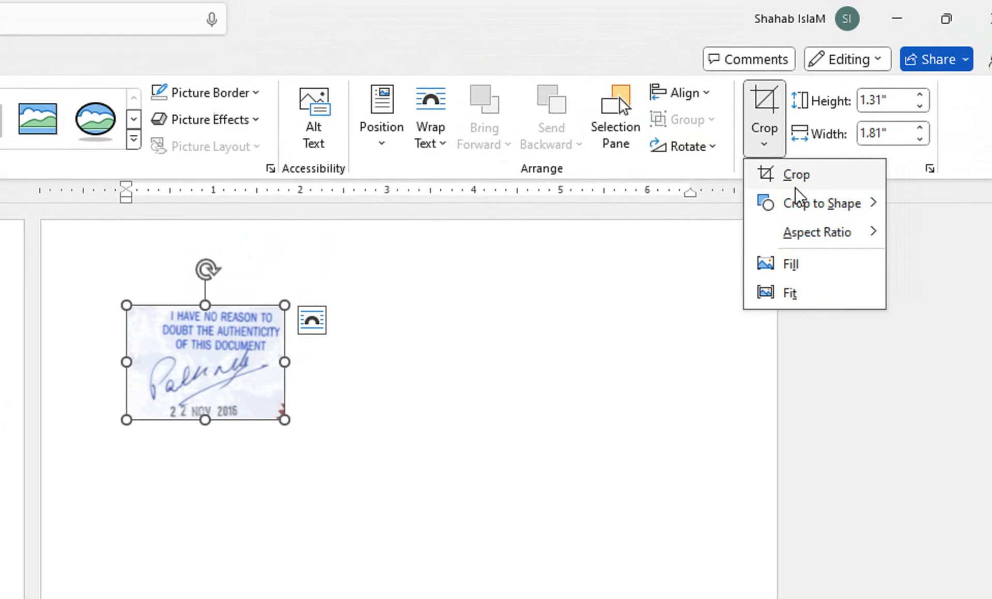
mouse_move(799, 202)
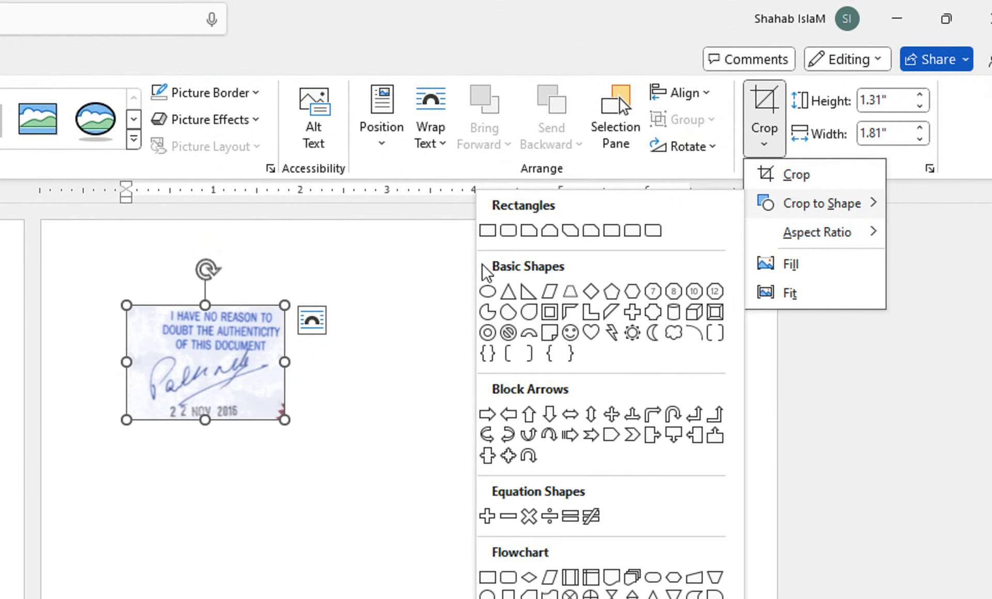
click(488, 291)
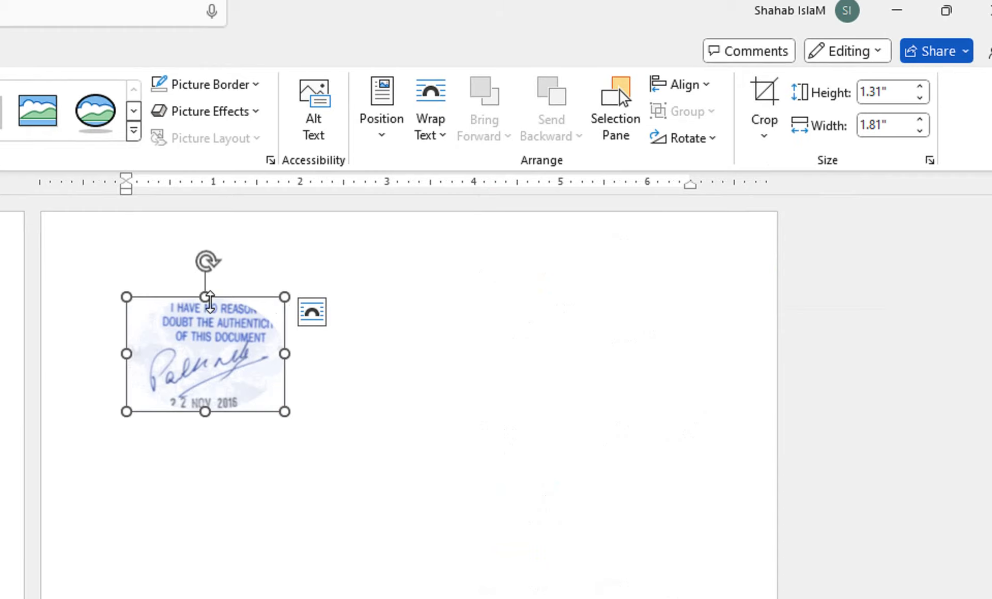
key(Delete)
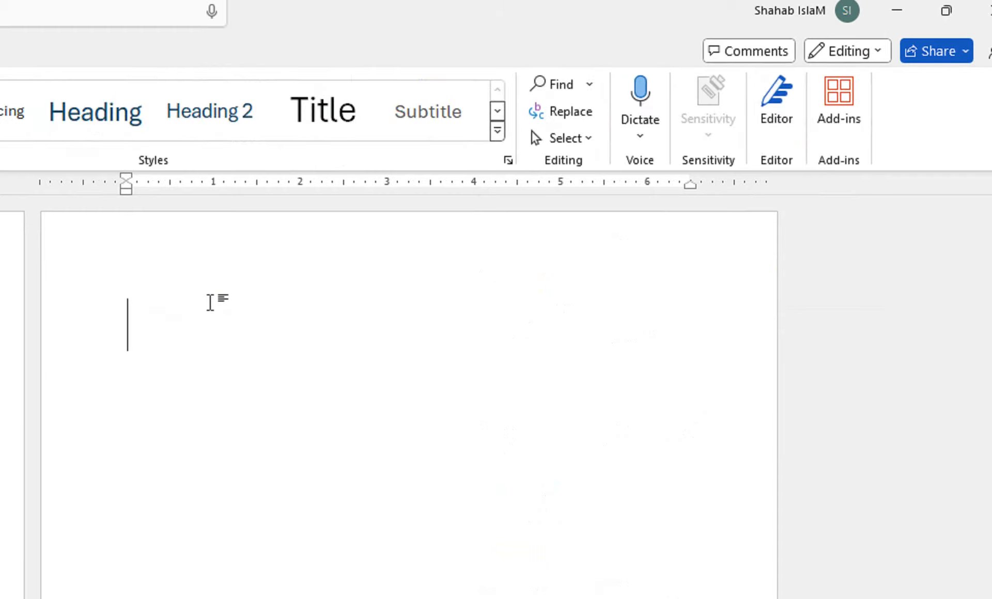
key(ctrl+z)
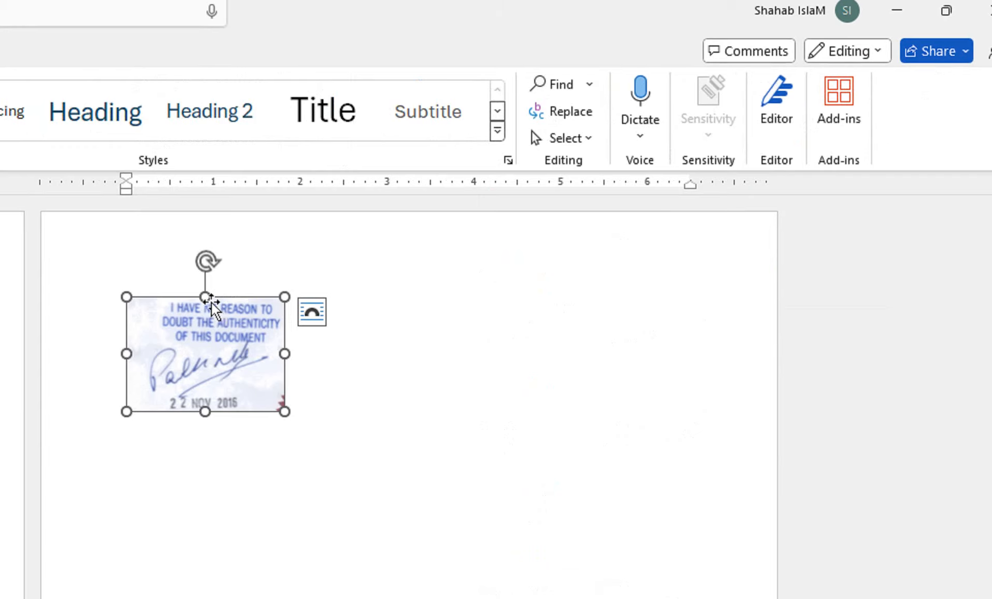
click(312, 311)
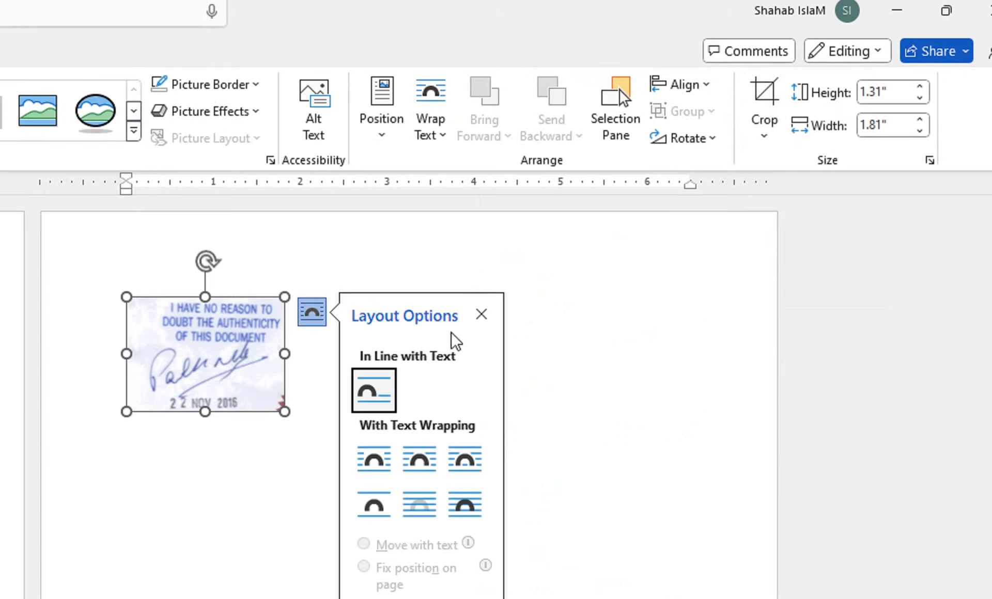
click(481, 315)
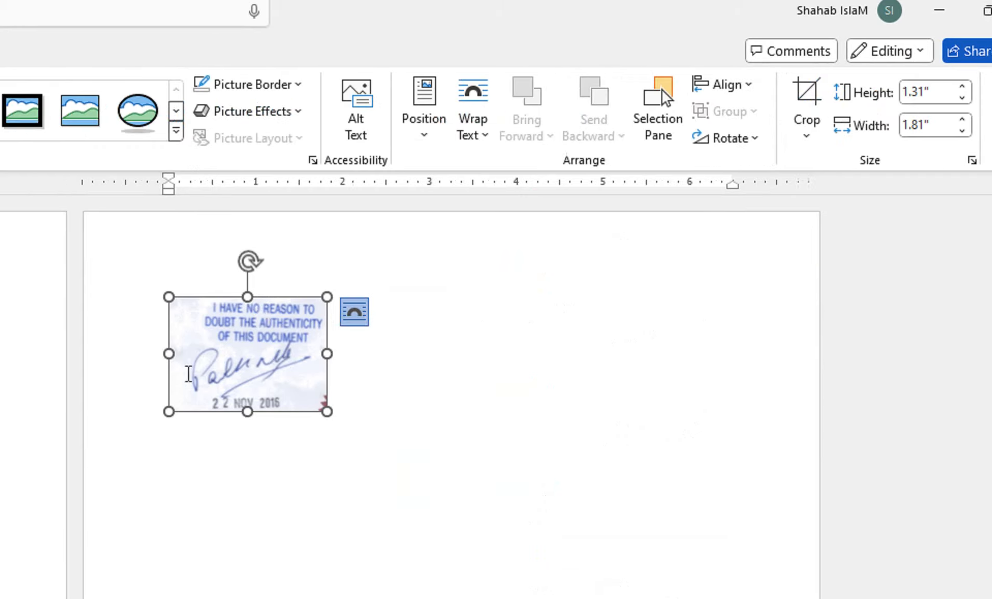
Crop the signature picture to a parallelogram shape
click(800, 135)
mouse_move(804, 200)
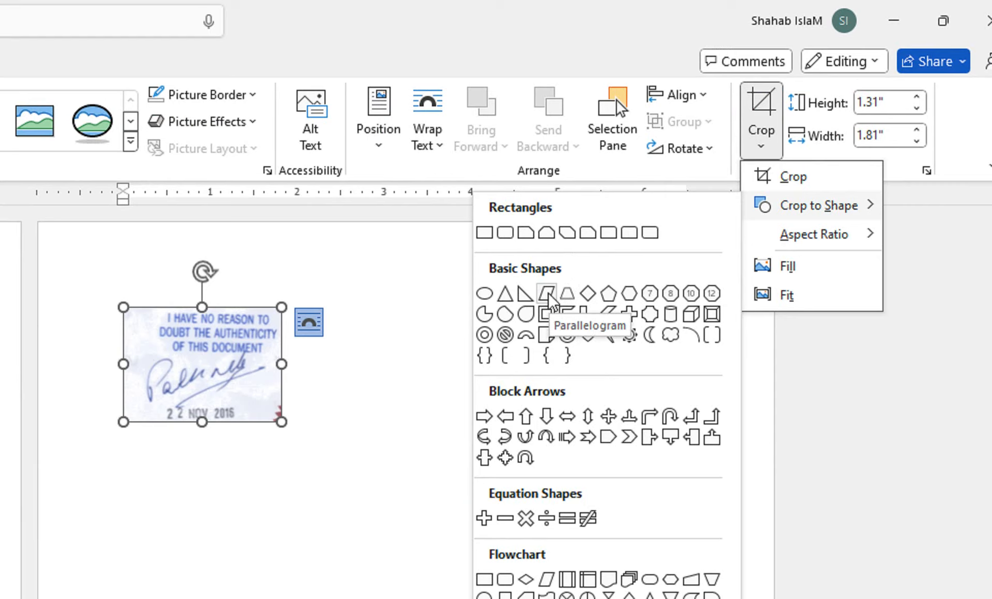
click(550, 295)
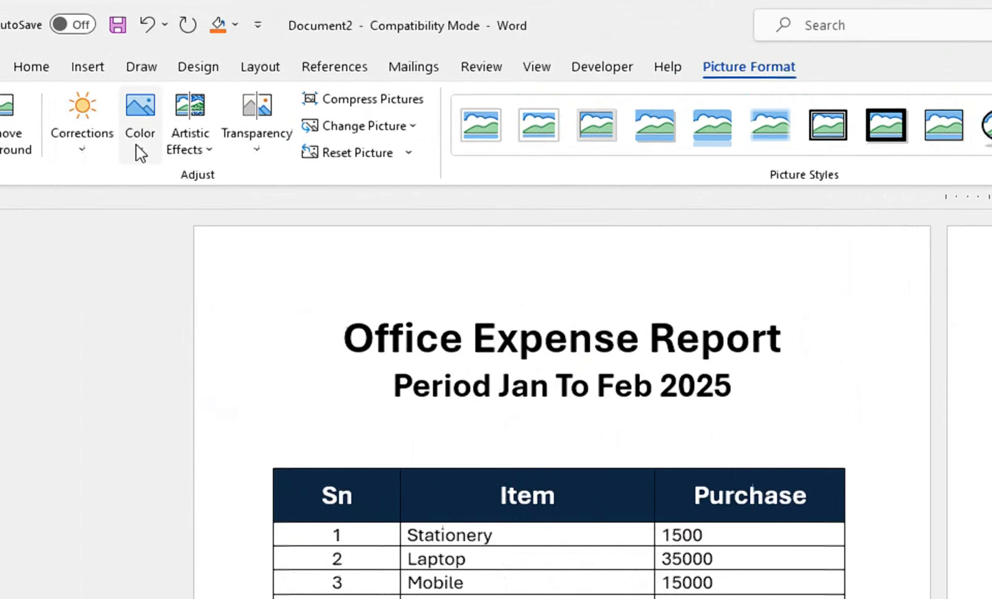
Whiten the signature picture's background with a brighter brightness/contrast correction preset and slightly reduce its color saturation
click(163, 148)
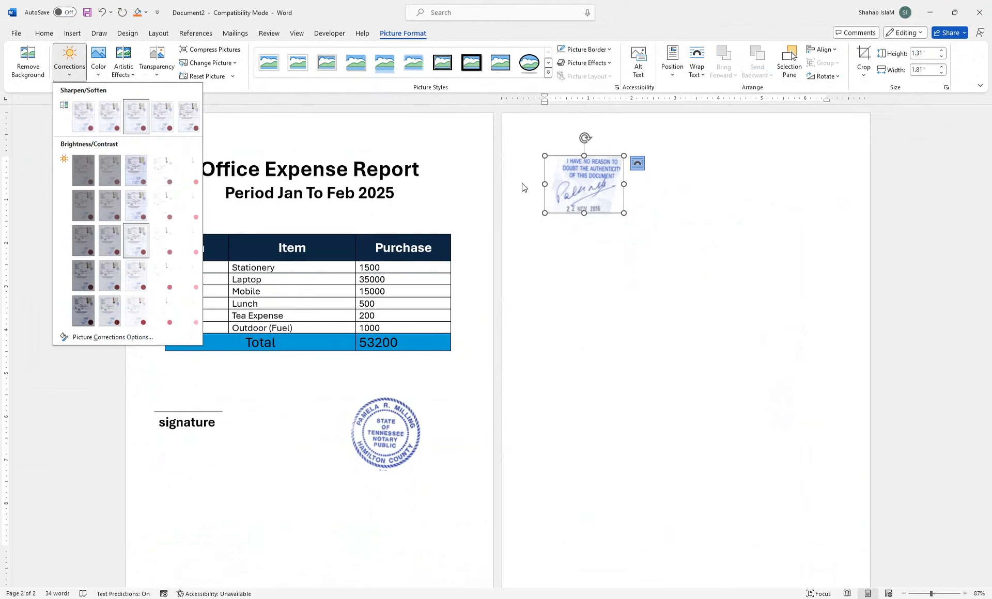
click(166, 172)
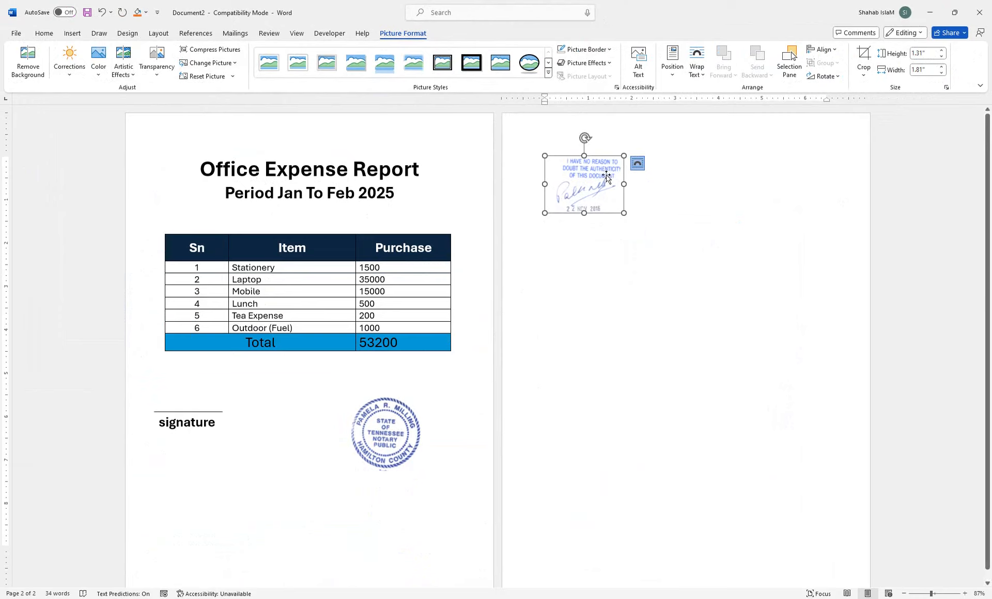
click(135, 75)
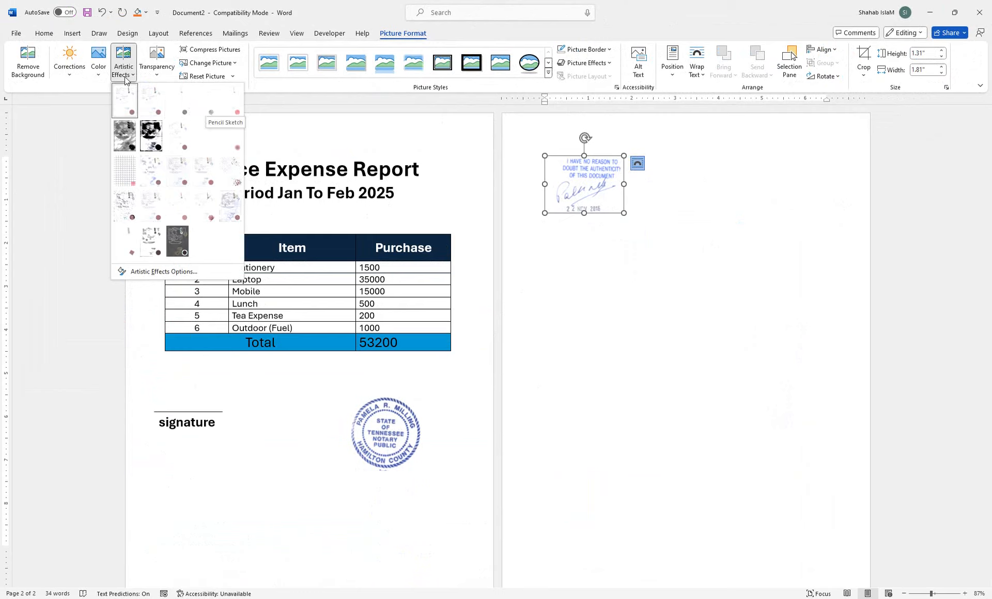
click(98, 71)
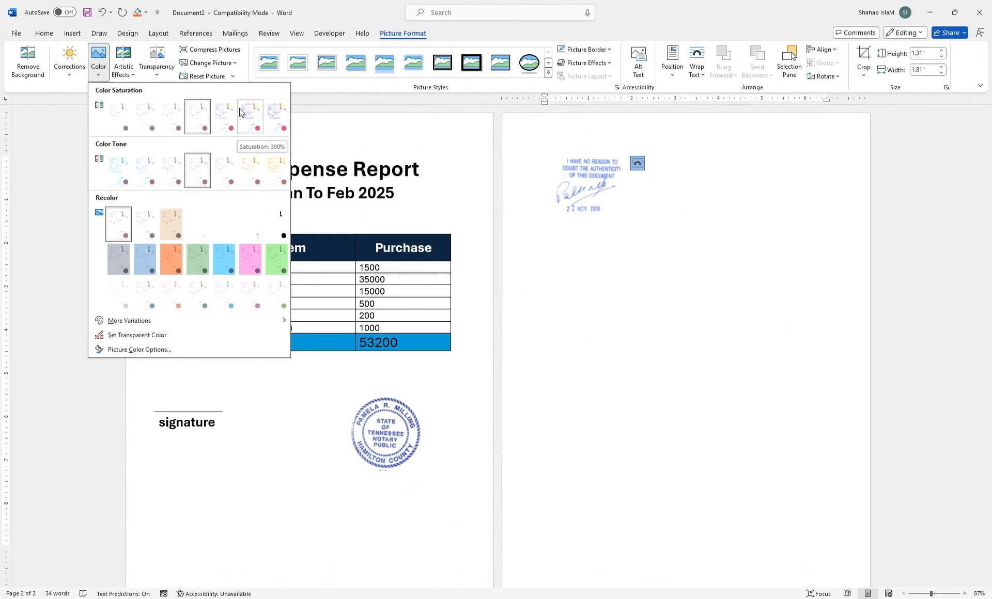
click(176, 118)
drag(574, 185, 602, 191)
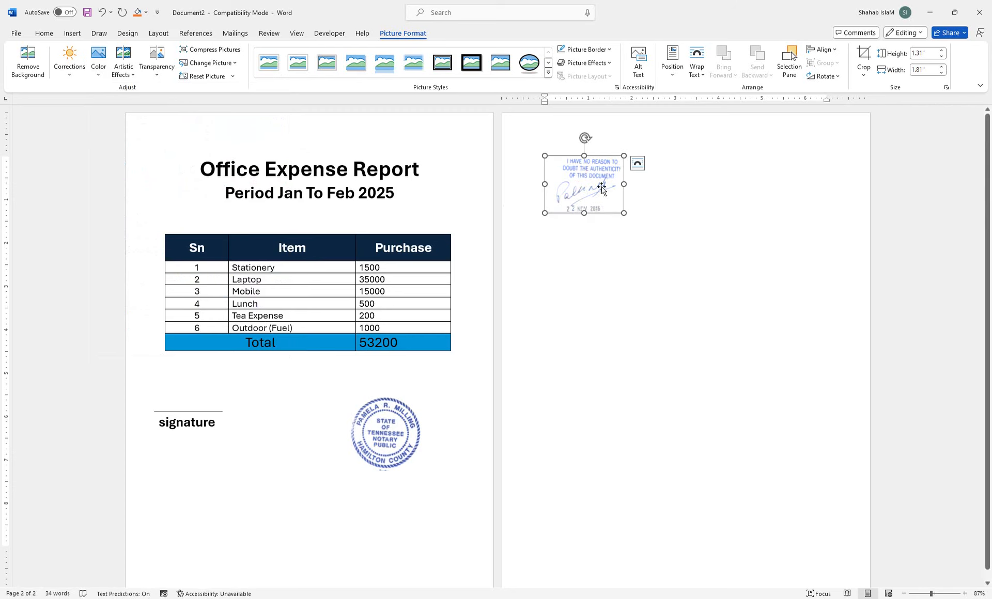
Set the signature picture's text wrapping to In Front of Text and place it on the first page between the signature label and the seal
click(697, 67)
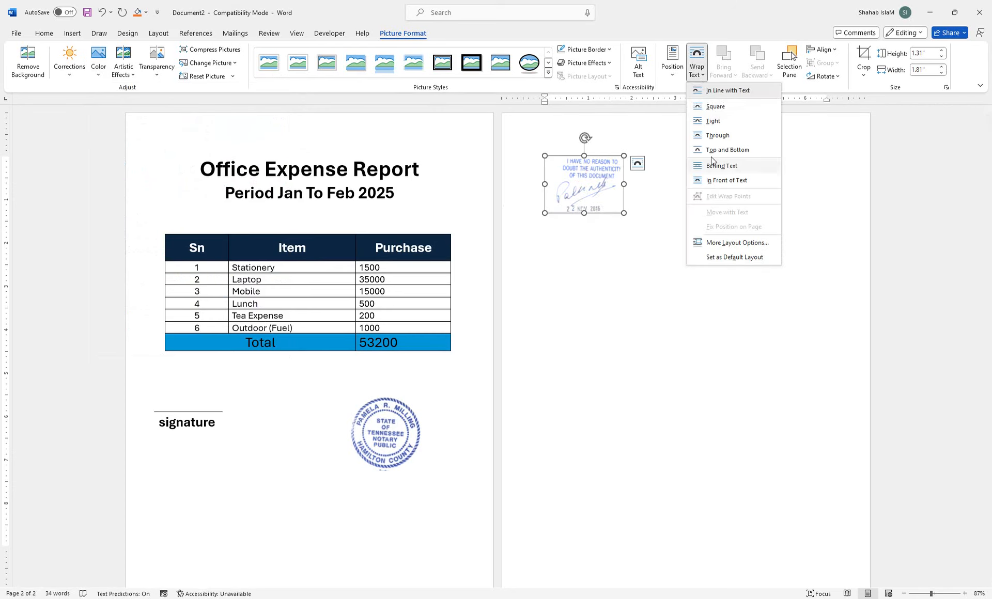
click(719, 180)
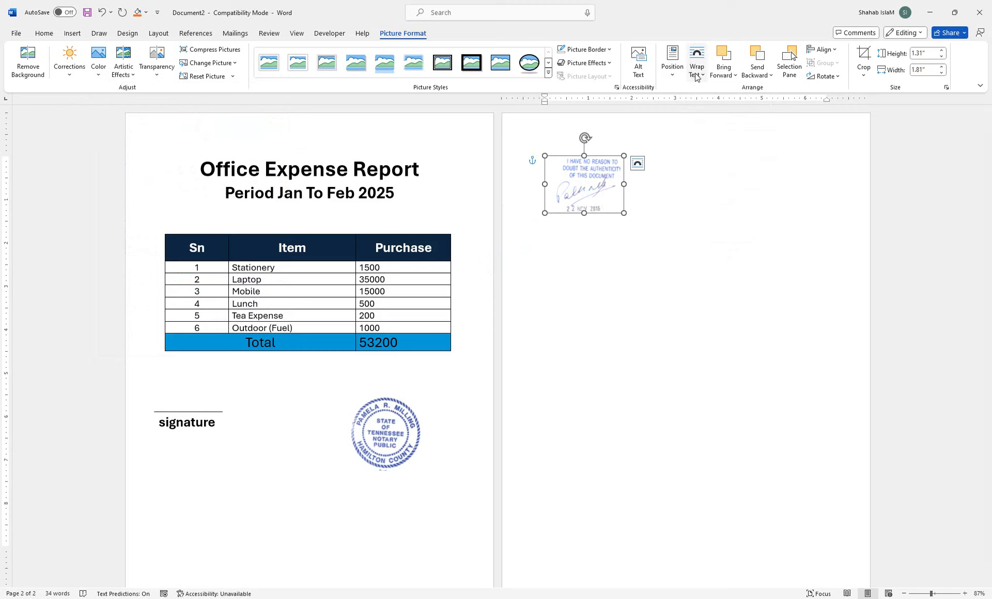
mouse_move(597, 197)
mouse_down()
mouse_move(273, 391)
mouse_move(210, 387)
mouse_move(270, 396)
mouse_move(306, 433)
mouse_up()
Move the "signature" label and its line lower on the first page, keeping the line just above the label
click(187, 426)
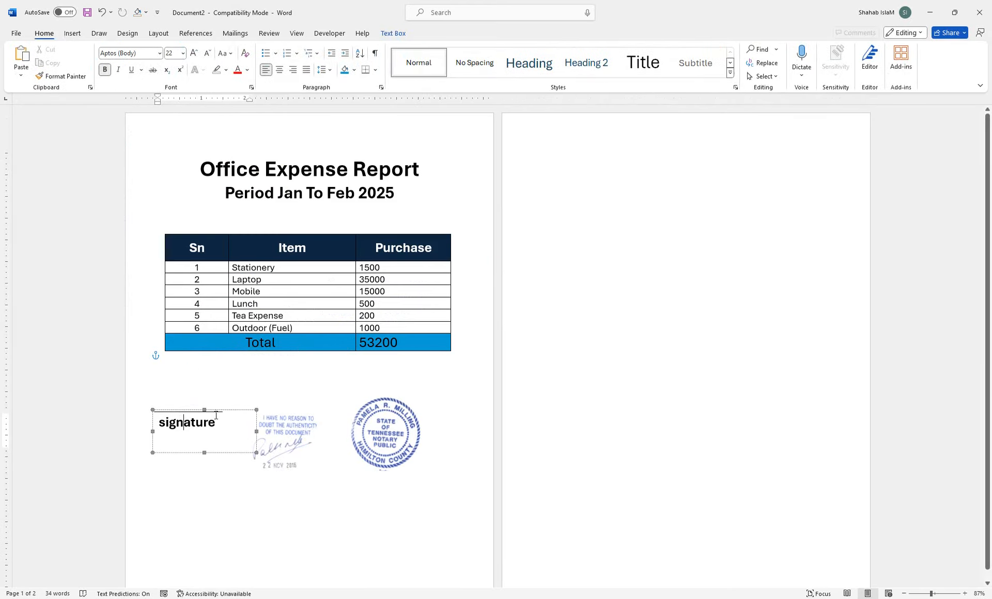
drag(228, 412, 231, 446)
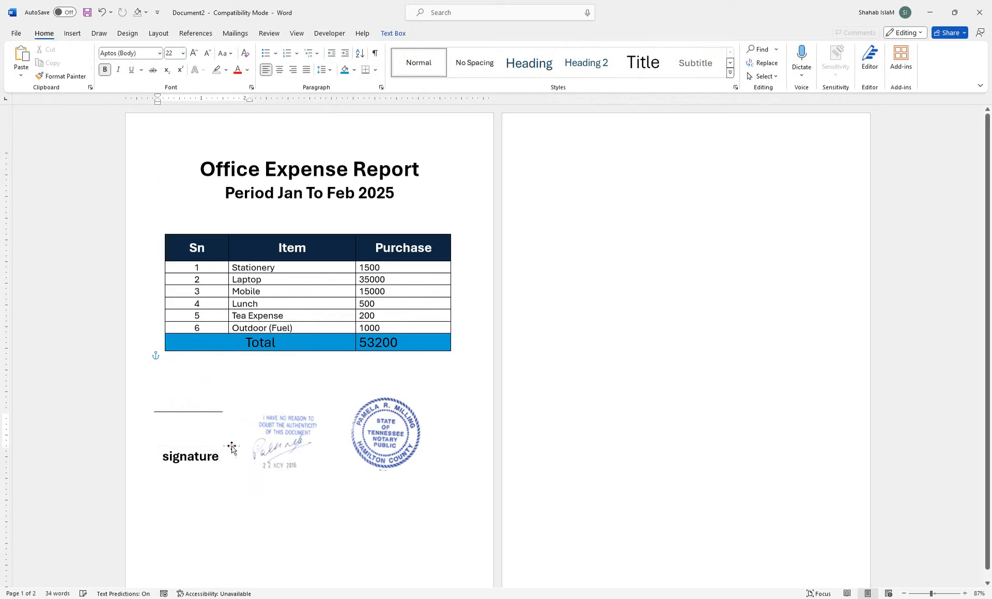
click(220, 411)
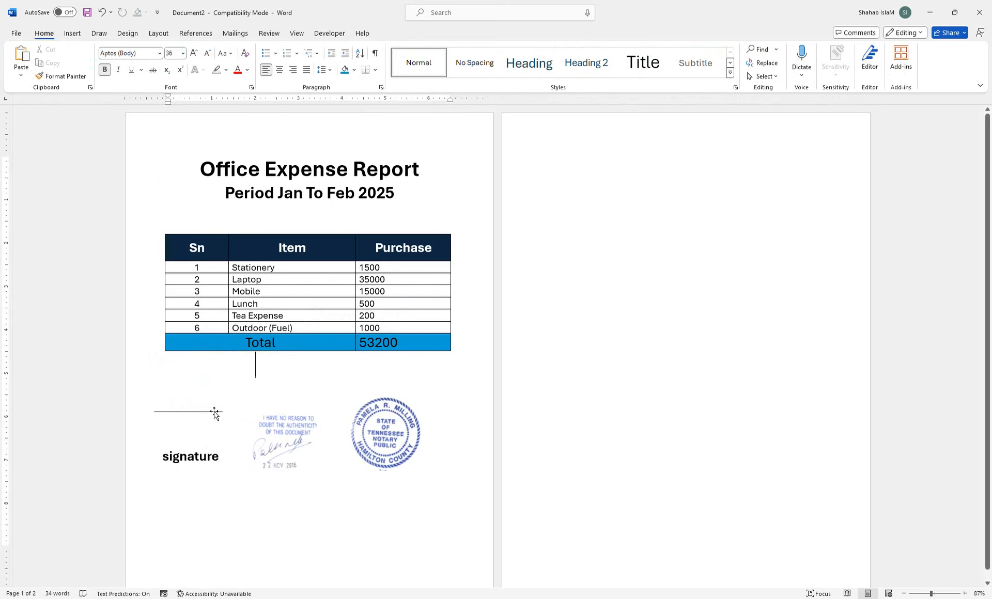
drag(214, 412, 215, 430)
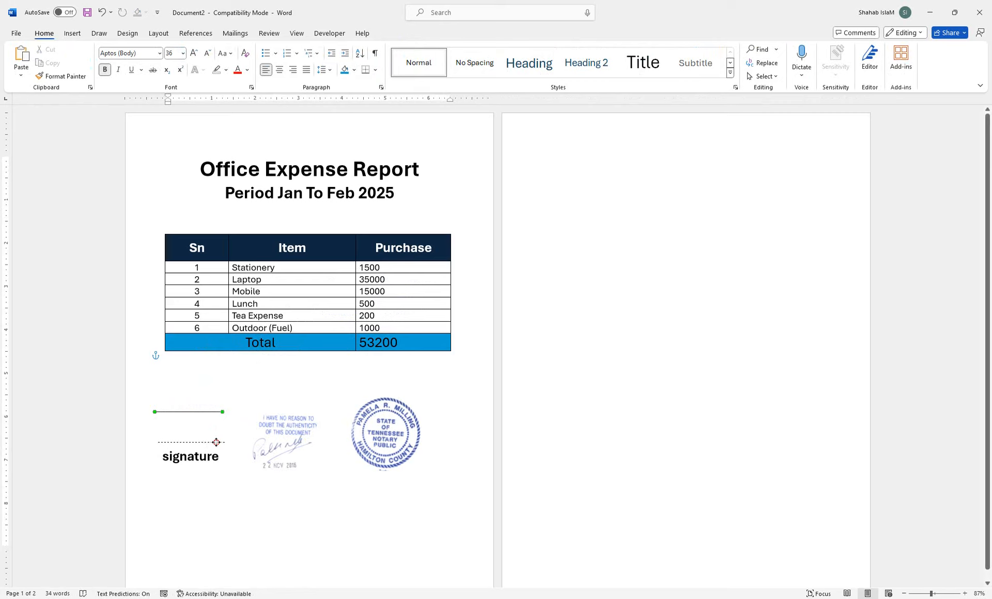